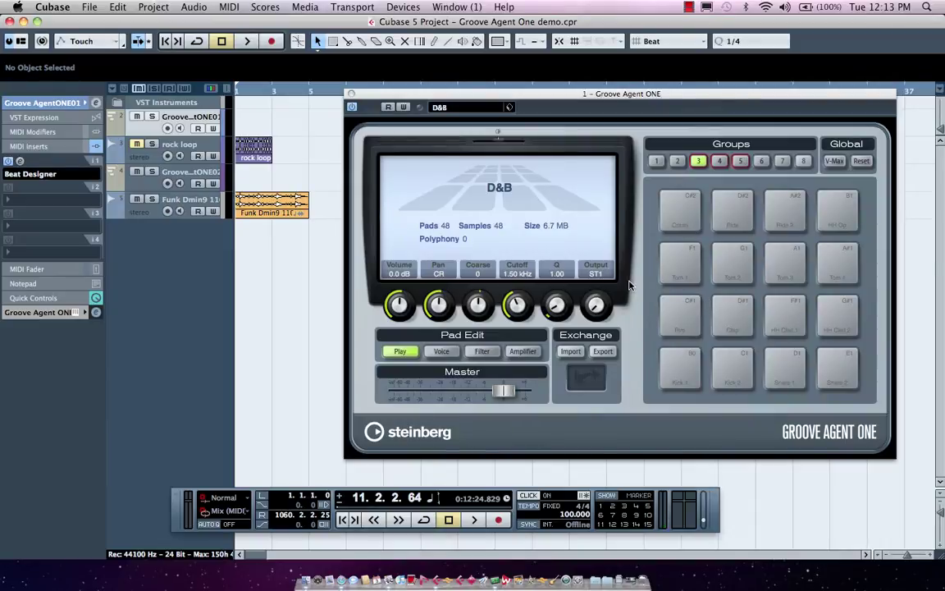
Audition several drum pads in group 3 and set the Kick 2 pad's volume to 2.0 dB and cutoff to 910 Hz
mouse_move(600, 305)
left_mouse_down()
mouse_move(612, 221)
mouse_move(616, 315)
mouse_move(601, 208)
mouse_move(602, 319)
left_mouse_up()
left_click(740, 321)
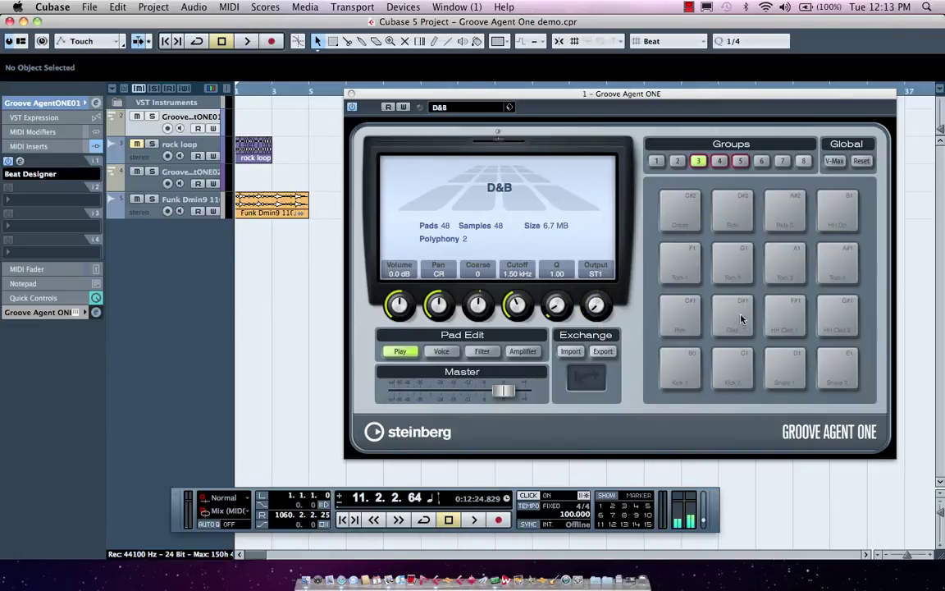
left_click(734, 262)
left_click(784, 252)
left_click(784, 252)
left_click(785, 305)
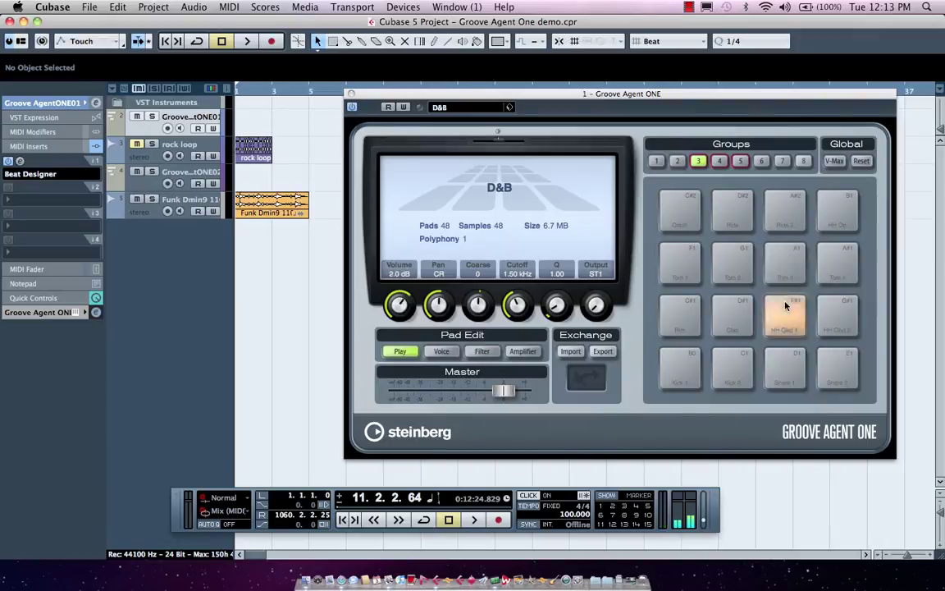
left_click(784, 363)
left_click(716, 367)
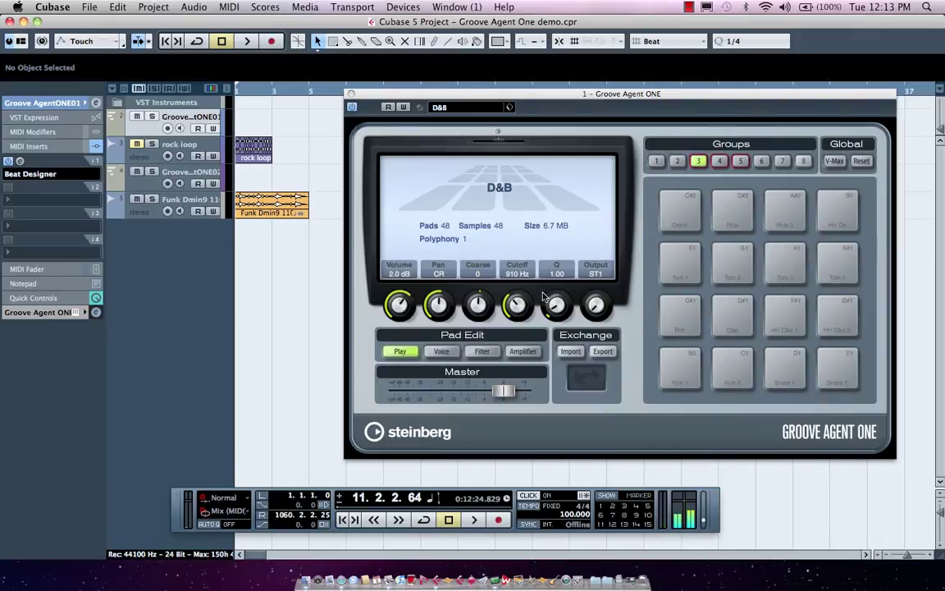
Try coarse tunings of 6 and -9 on the Kick 2 pad, play it, and raise the tuning again
left_click(441, 351)
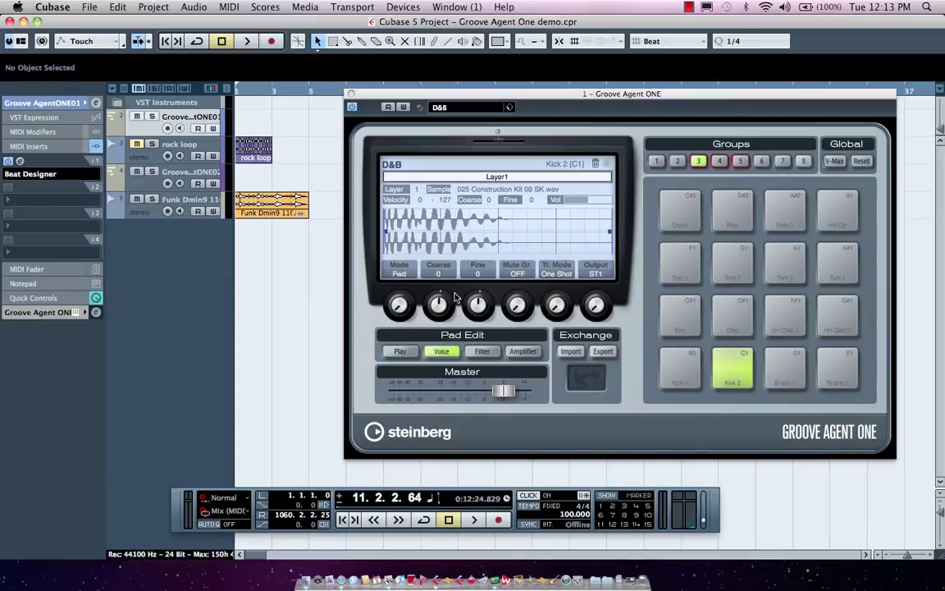
left_click(748, 368)
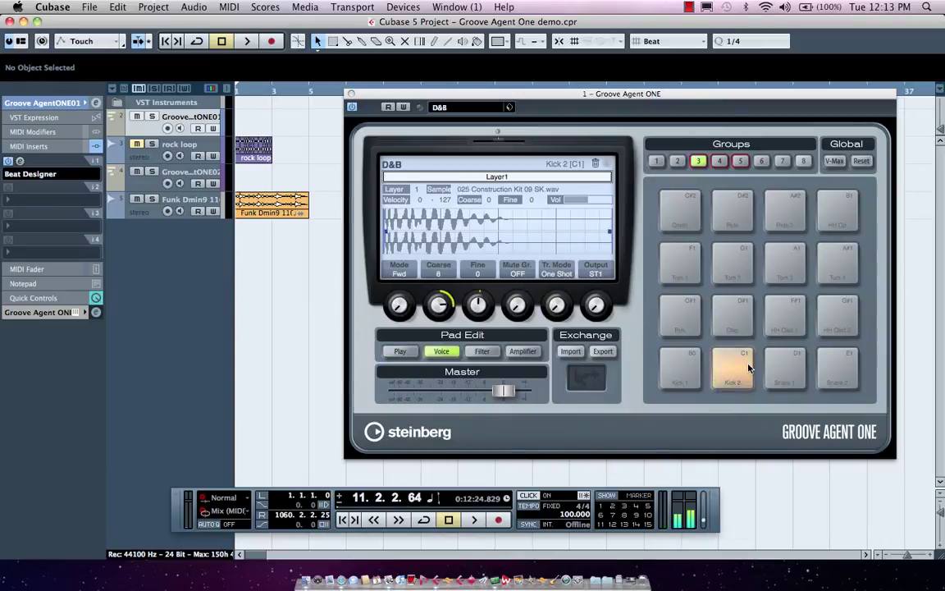
left_click_drag(439, 306, 437, 338)
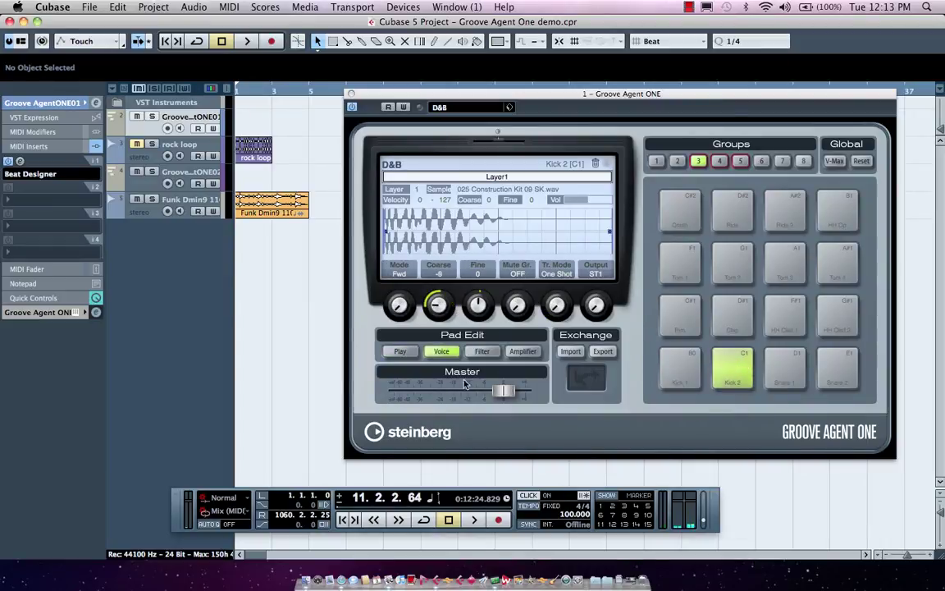
left_click(726, 371)
left_click_drag(444, 307, 442, 264)
Show the Kick 2 pad's filter and amplifier settings, and switch to pad group 2
left_click(482, 351)
left_click(523, 351)
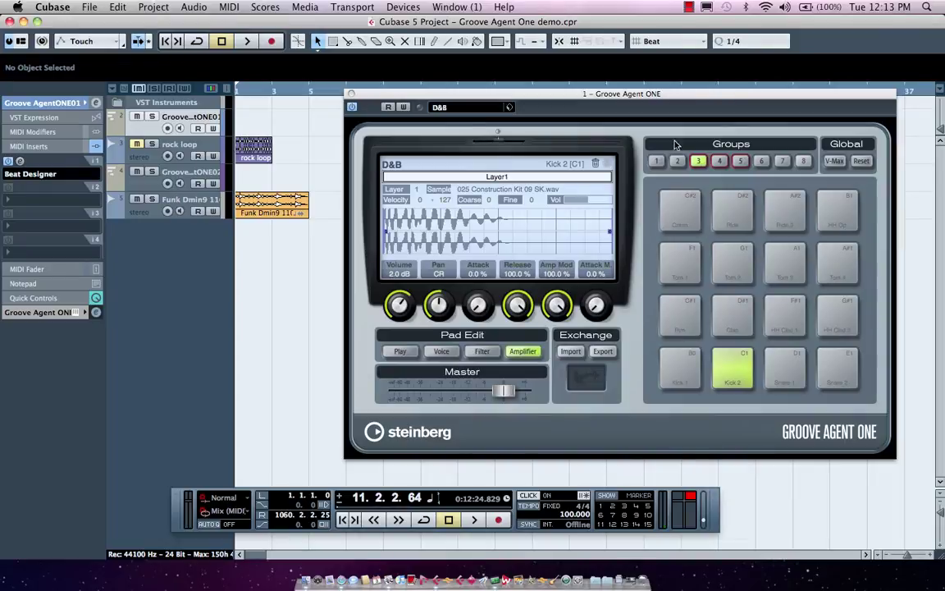
left_click_drag(450, 94, 479, 84)
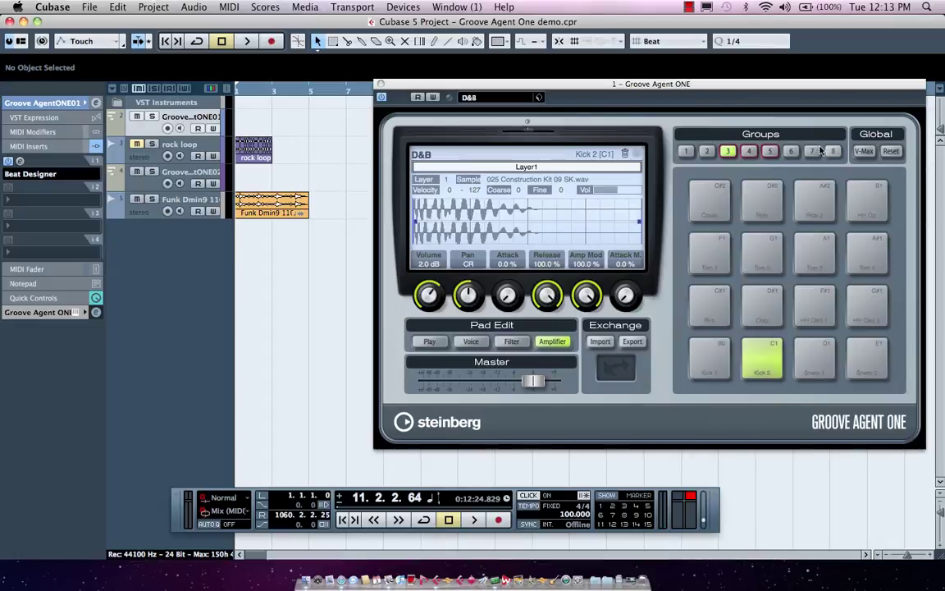
left_click(706, 151)
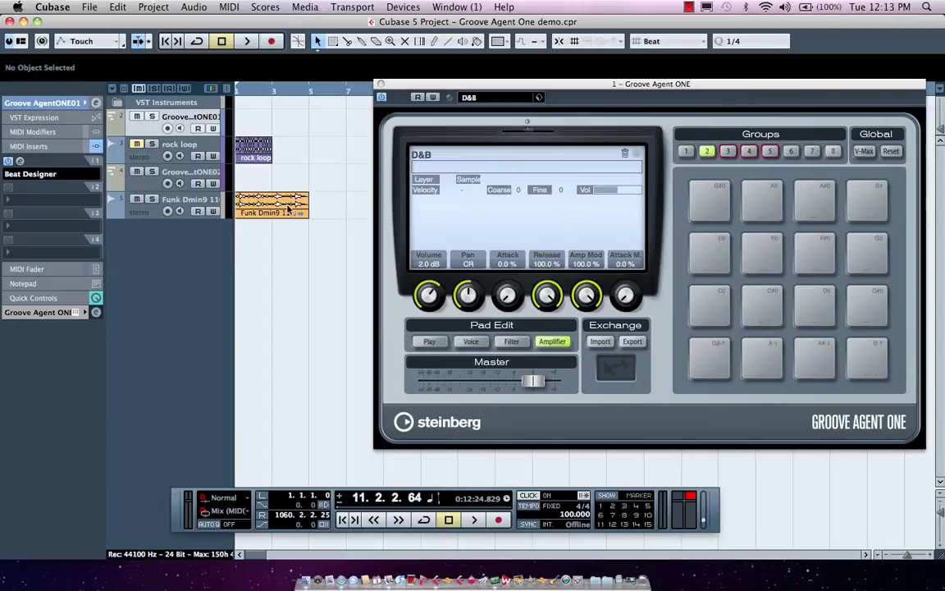
Listen to the rock loop event with the Play tool and return to the Object Selection tool
left_click(253, 147)
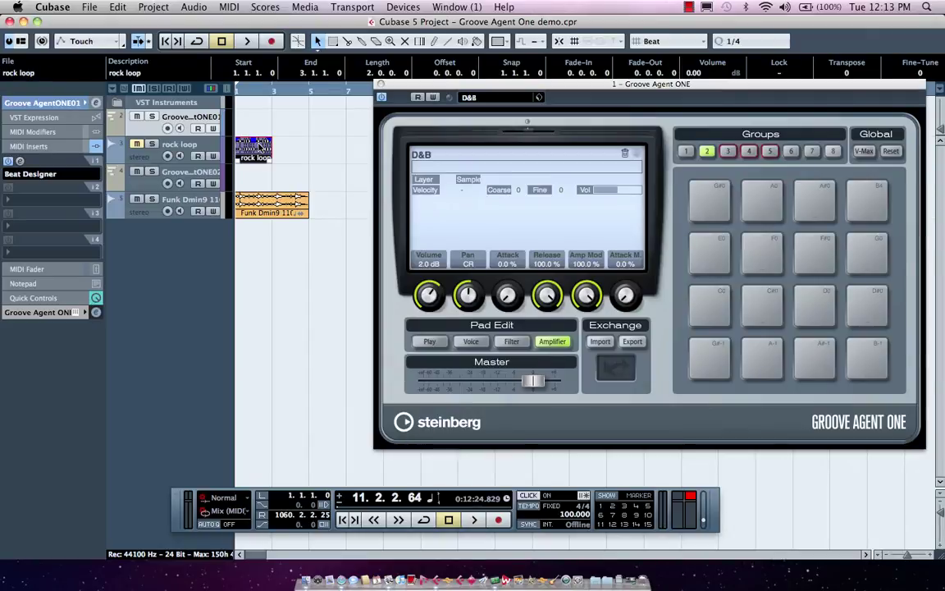
right_click(259, 146)
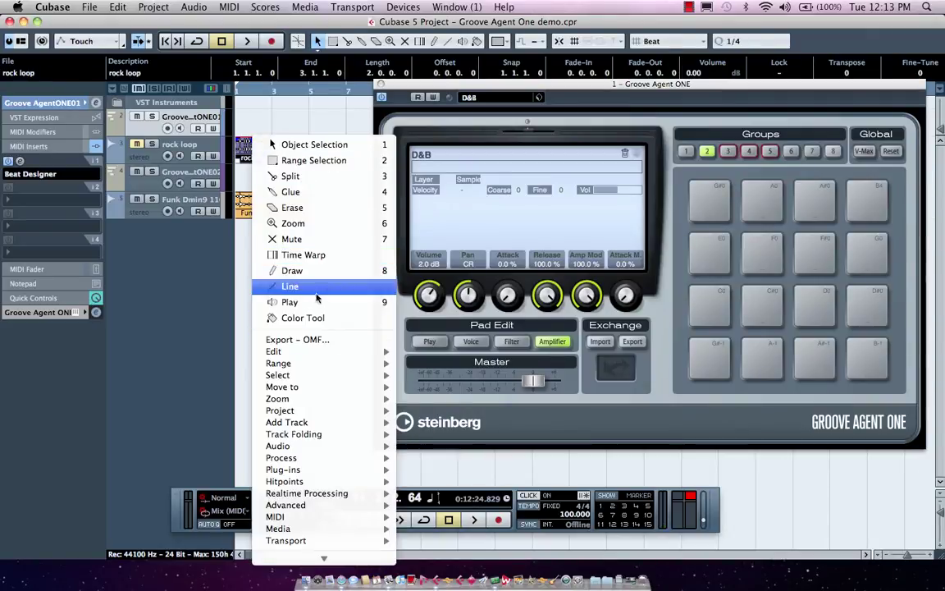
left_click(317, 302)
left_click(248, 148)
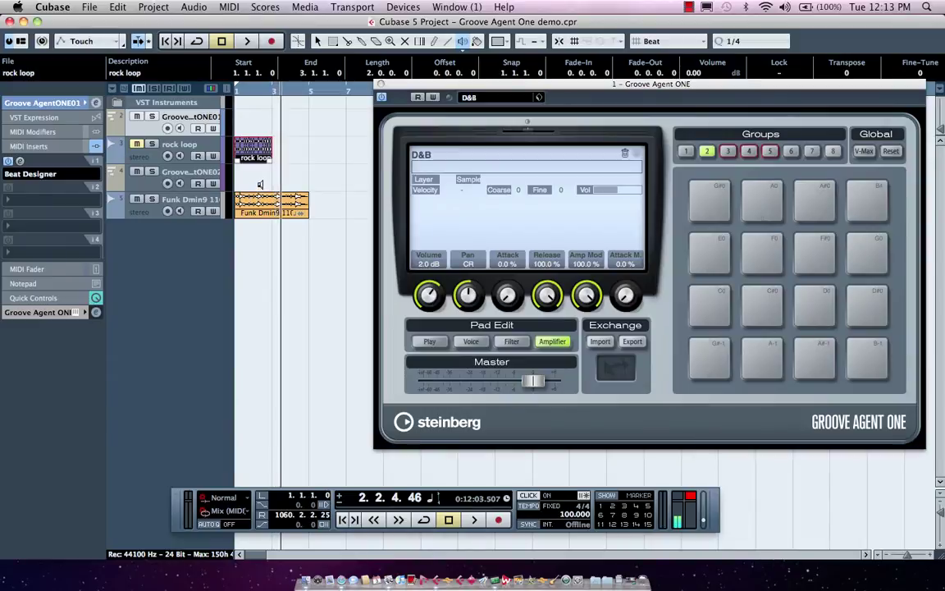
right_click(260, 182)
left_click(278, 181)
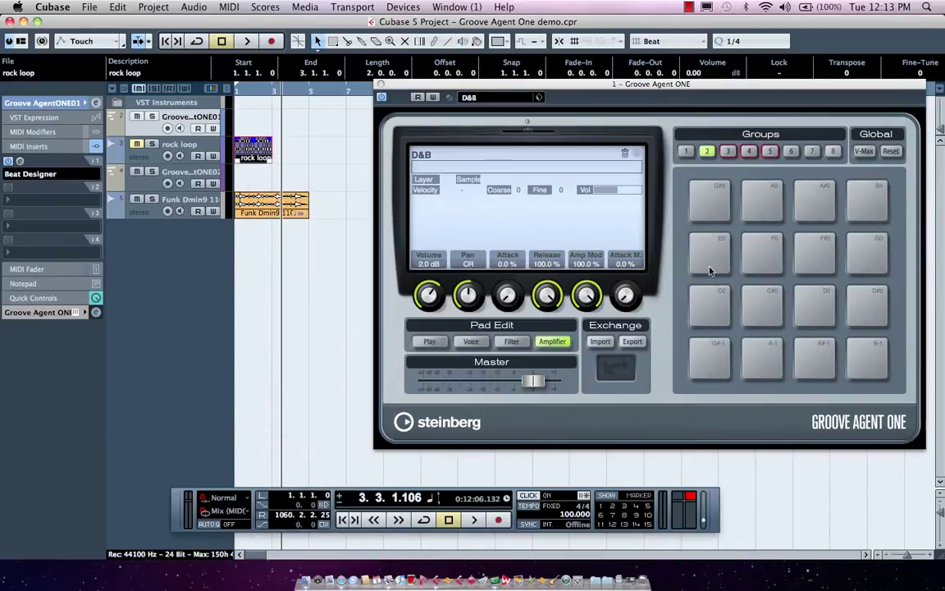
Load the rock loop onto pad F0 and the Funk Dmin9 110 loop onto pad A-1, playing each pad
left_click_drag(710, 271, 764, 249)
left_click(767, 245)
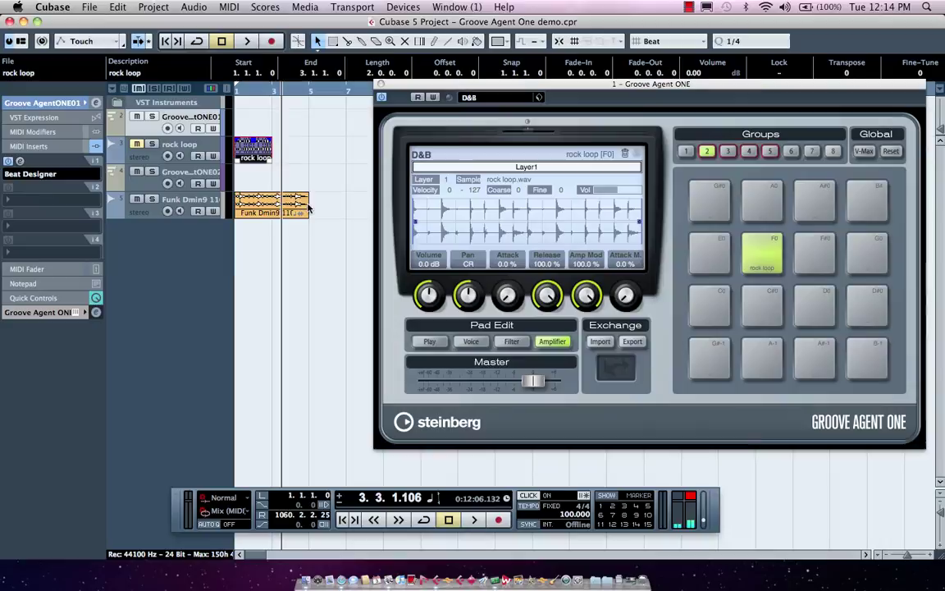
left_click_drag(246, 199, 762, 349)
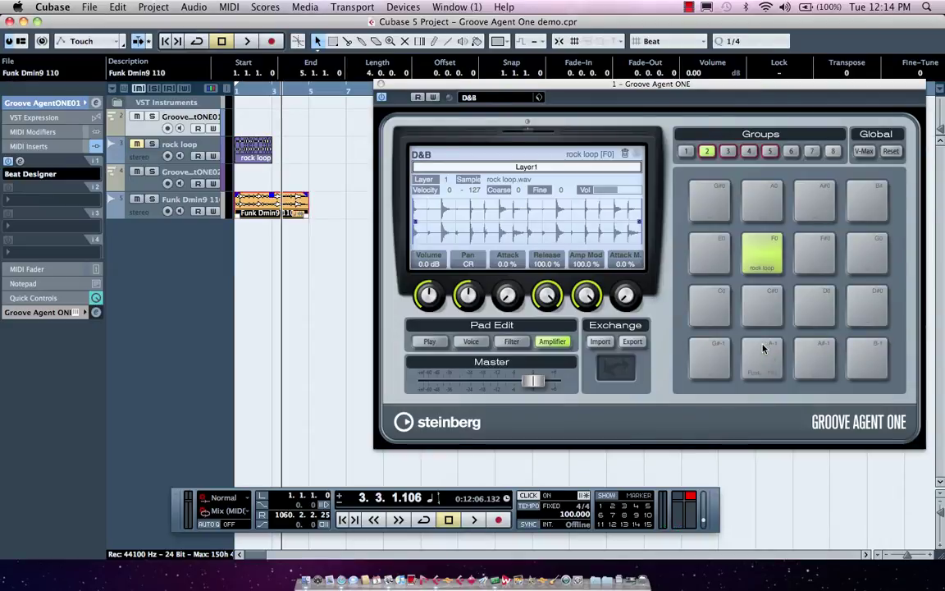
left_click(763, 349)
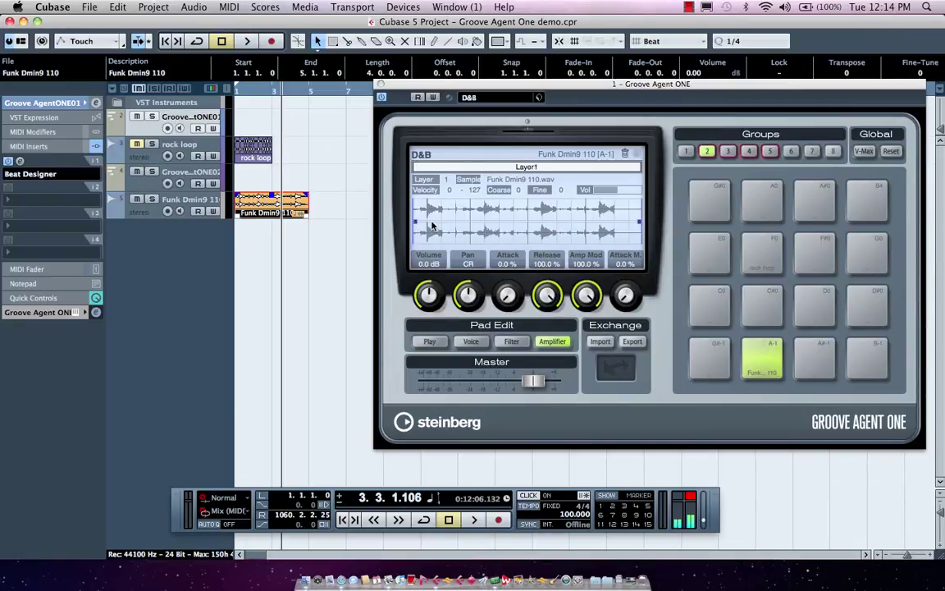
Trim the start and end of the Funk Dmin9 110 sample to its middle section and play the pad
left_click_drag(417, 222, 486, 228)
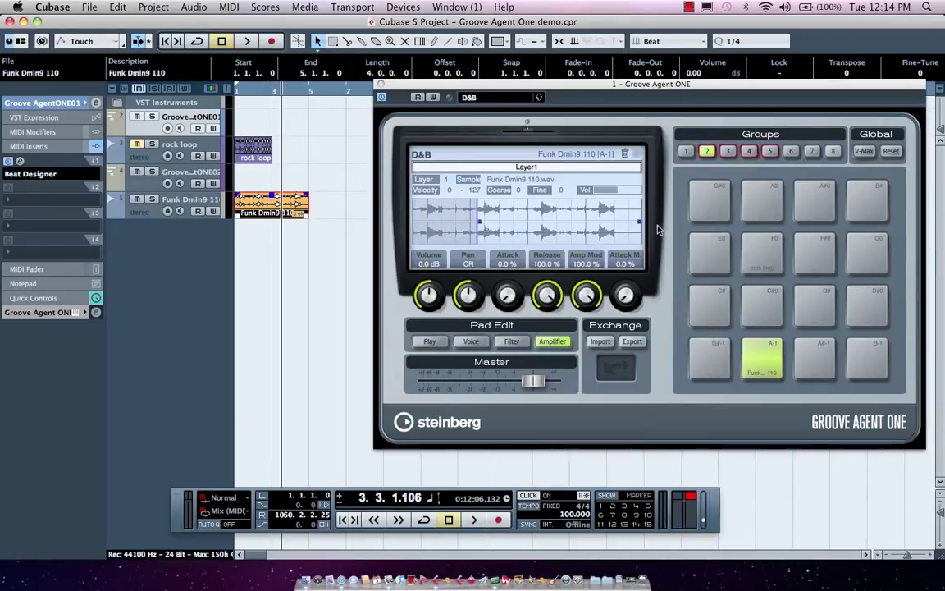
left_click_drag(639, 222, 596, 222)
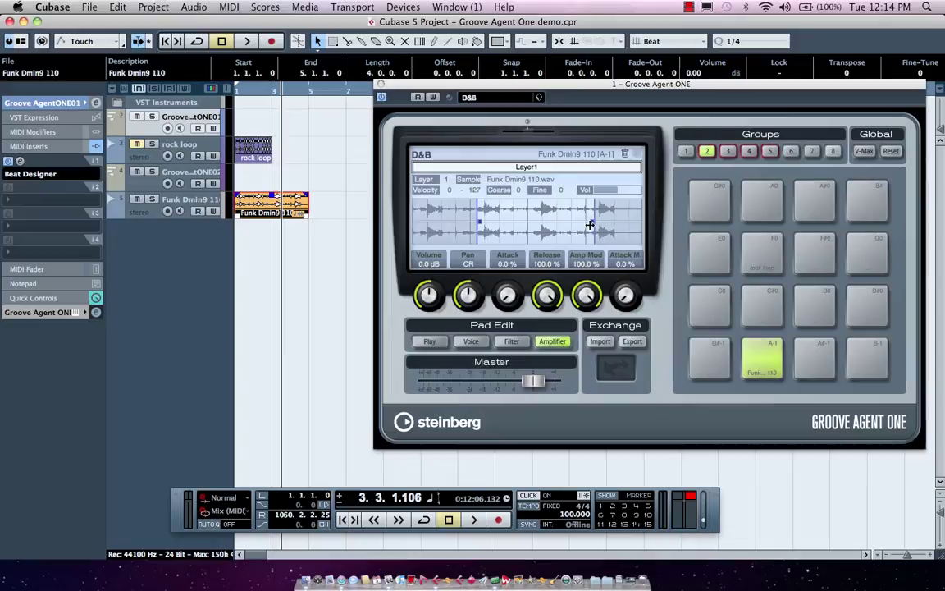
left_click(757, 346)
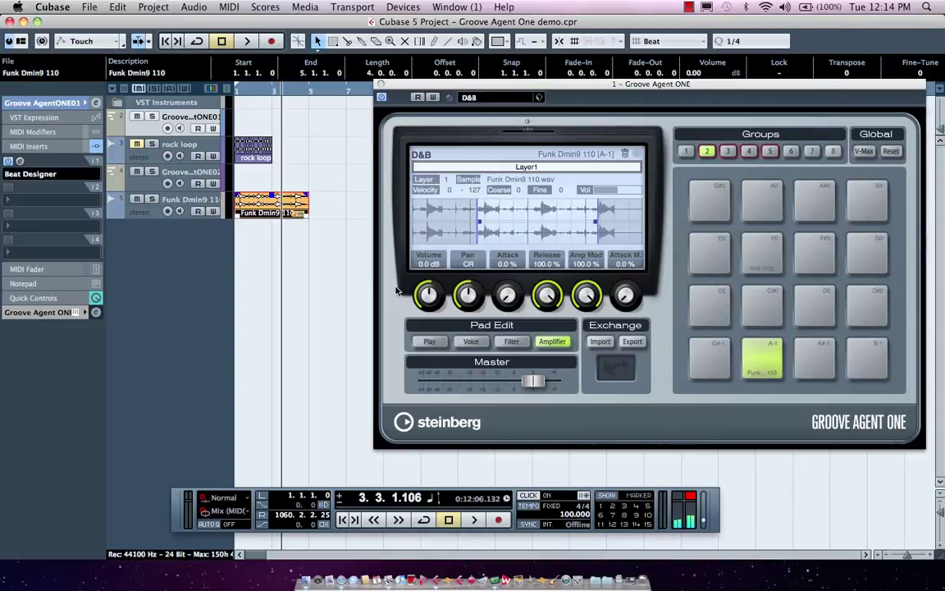
Try reverse playback on the Funk Dmin9 110 pad, play it, and return its voice mode to Fwd
left_click(474, 342)
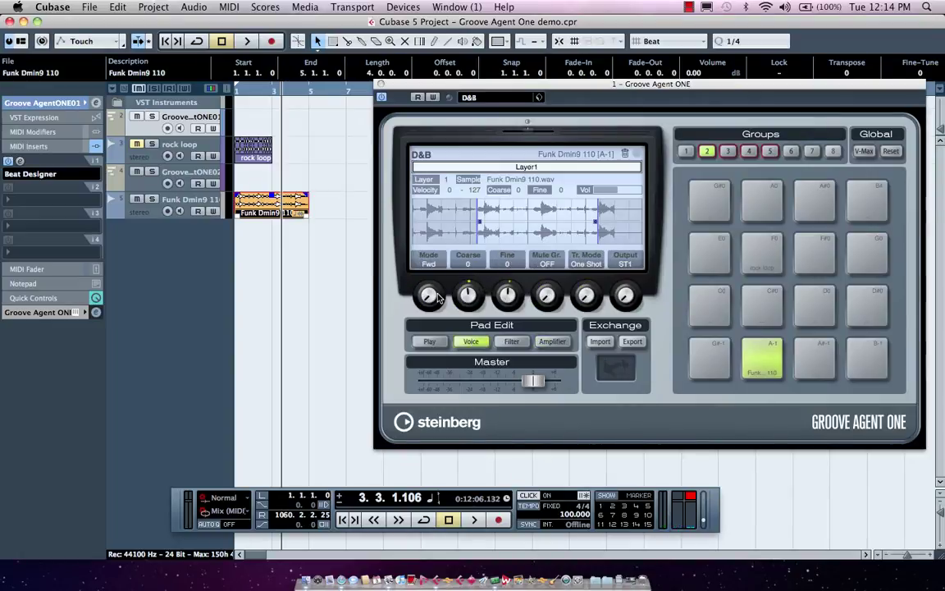
left_click_drag(425, 295, 441, 229)
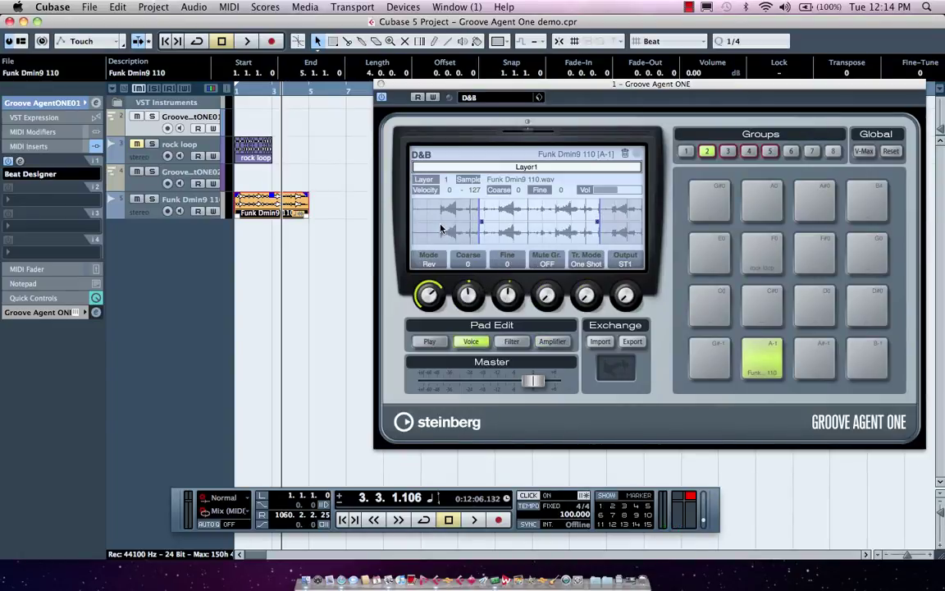
left_click(761, 351)
left_click_drag(396, 304, 393, 391)
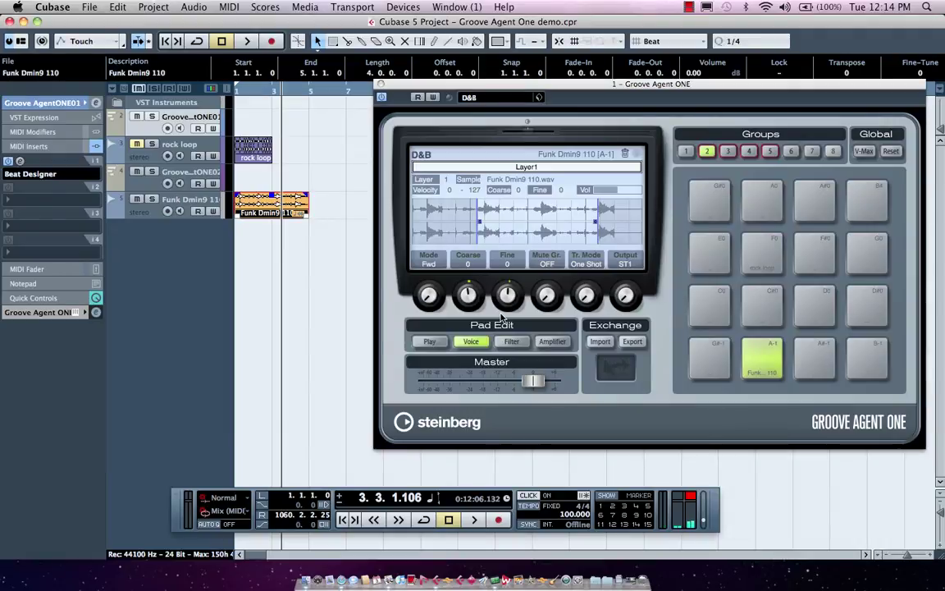
Set the Funk Dmin9 110 pad's trigger mode to Key Hold and play the pad
left_click_drag(587, 297, 603, 229)
left_click(765, 351)
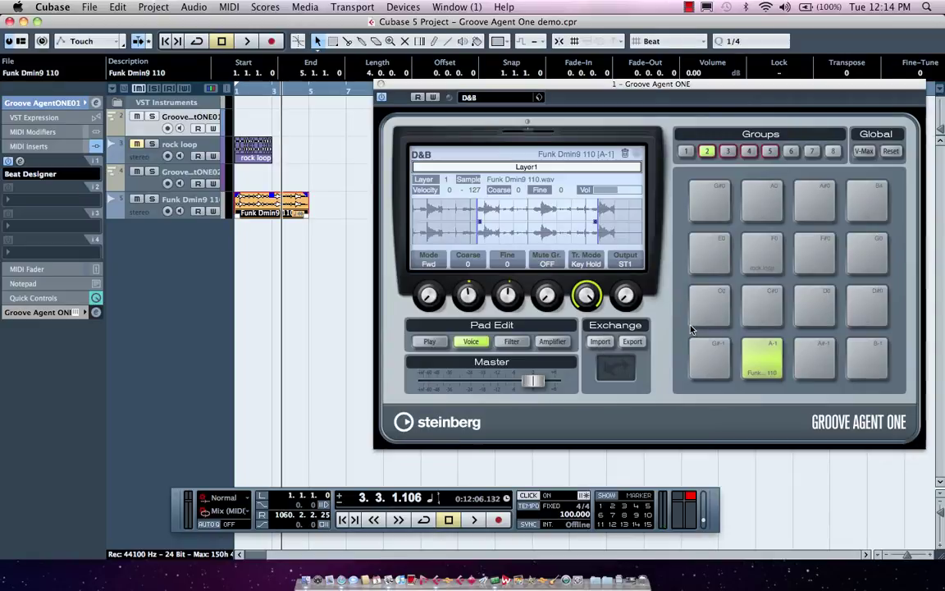
Open the Beat Designer insert and arrange its window beside Groove Agent ONE
left_click(20, 161)
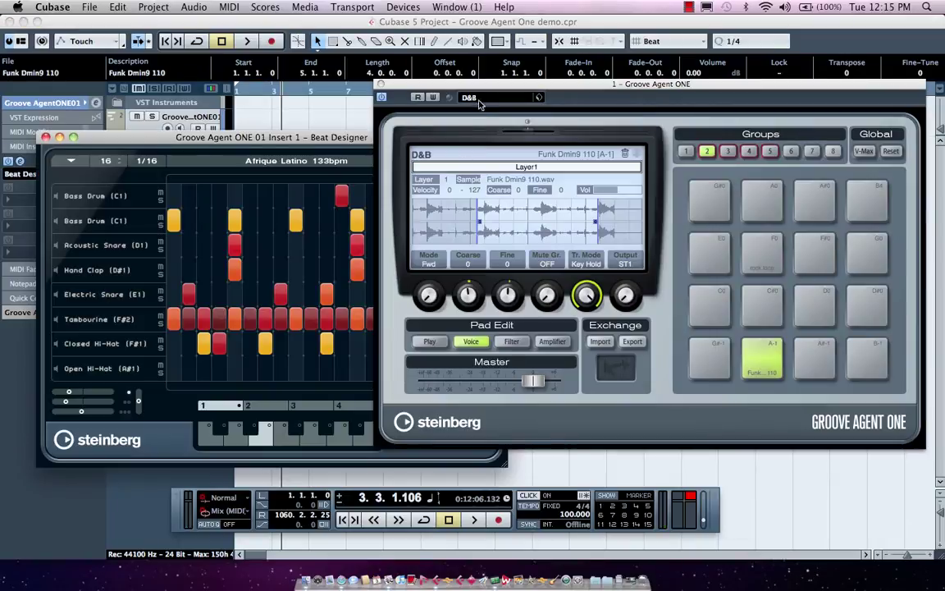
left_click_drag(432, 84, 517, 93)
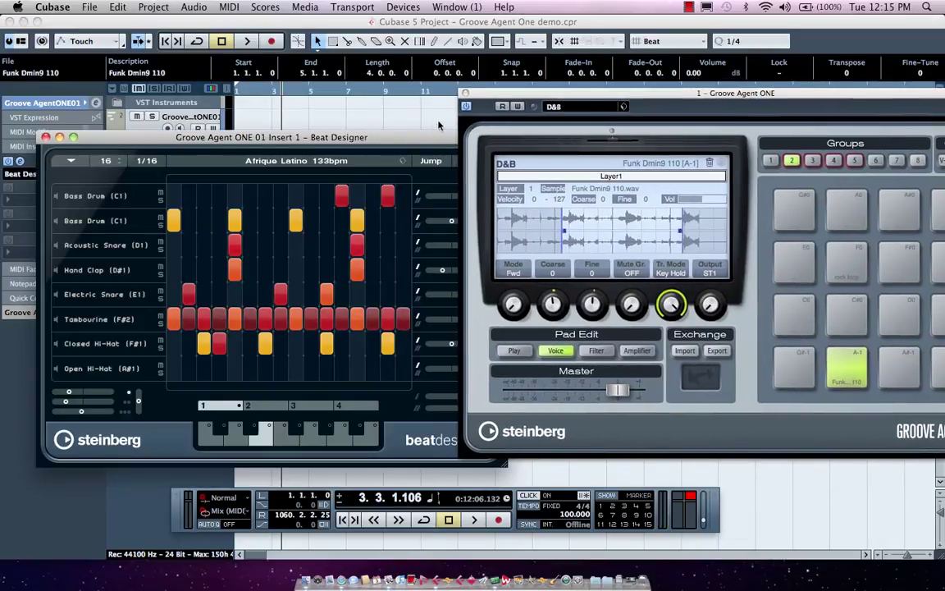
left_click_drag(418, 141, 391, 115)
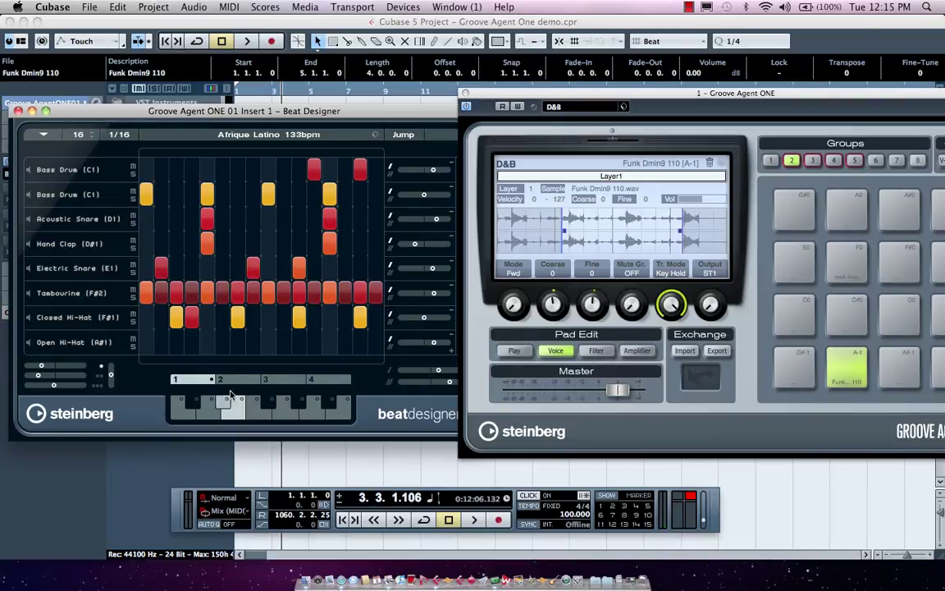
Browse through the patterns of Beat Designer's first subbank to examine their drum steps
left_click(291, 410)
left_click(303, 413)
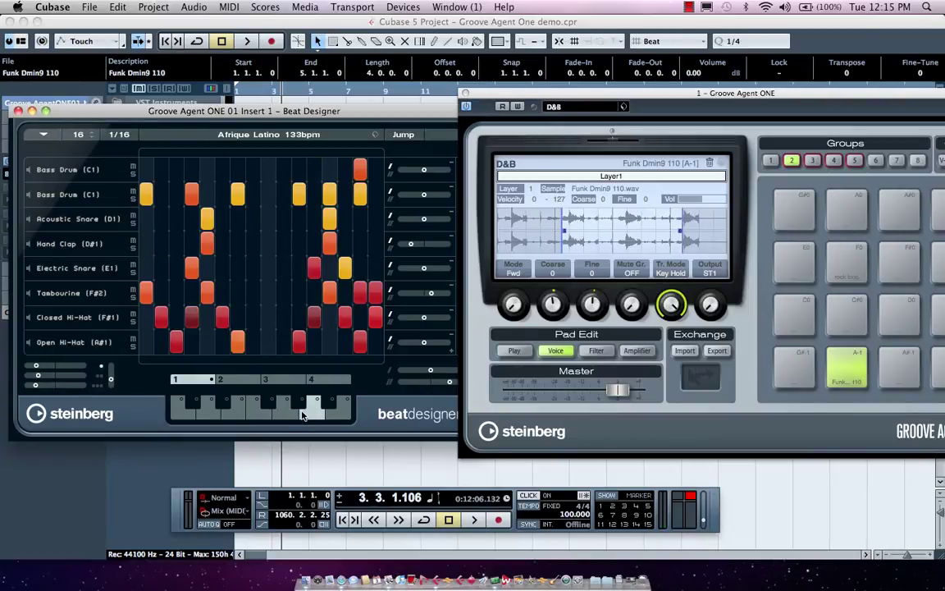
left_click(346, 413)
left_click(304, 414)
left_click(274, 414)
left_click(236, 412)
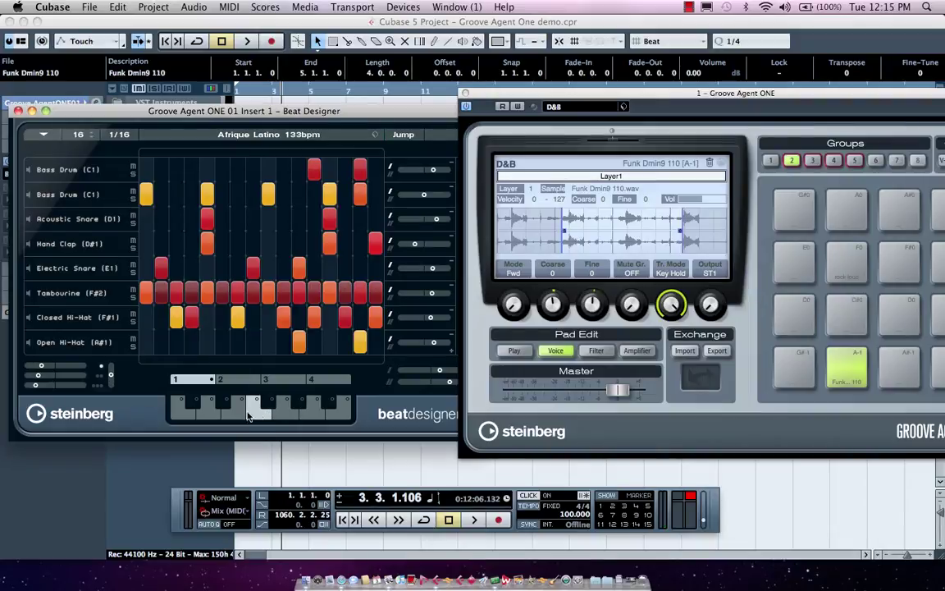
left_click(215, 412)
left_click(201, 413)
left_click(188, 416)
left_click(201, 413)
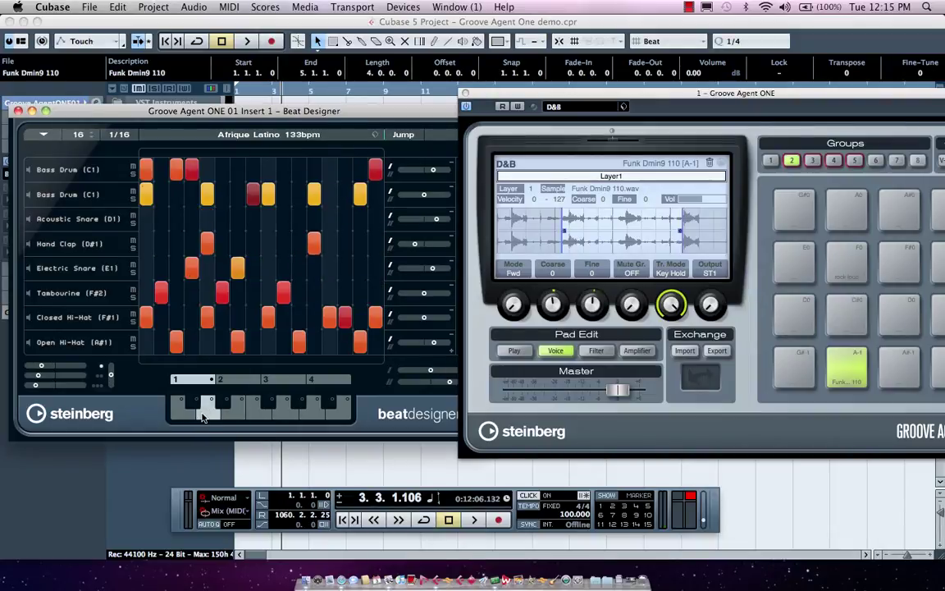
left_click(215, 413)
left_click(236, 413)
left_click(285, 412)
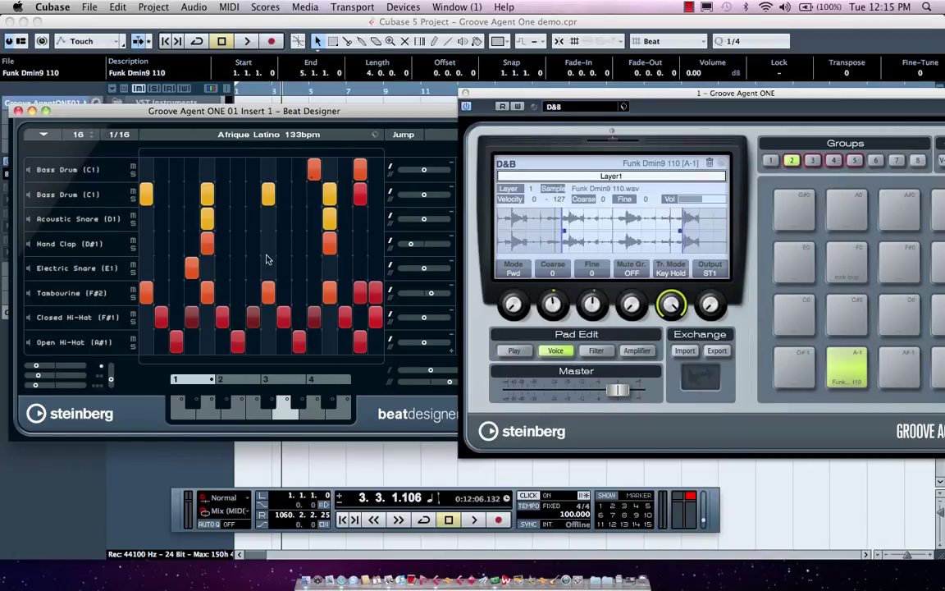
Switch Beat Designer to the empty pattern in subbank 2 and start playback from further along the project
left_click(250, 382)
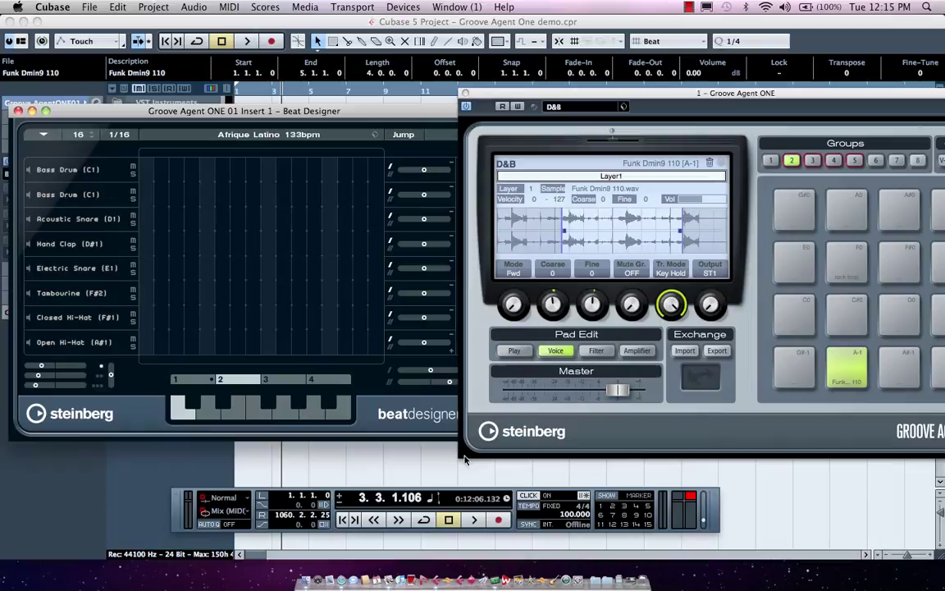
key("space")
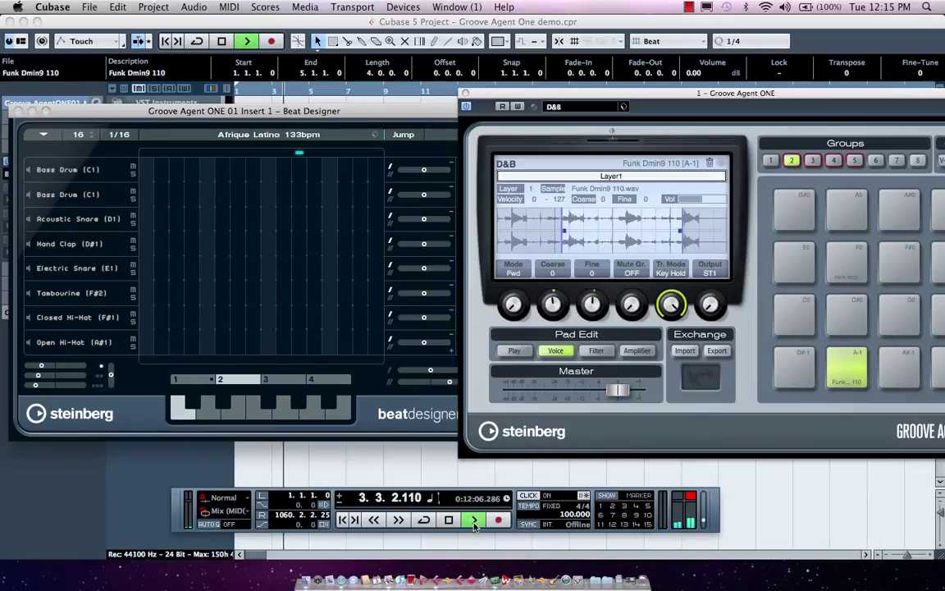
key("space")
left_click(400, 521)
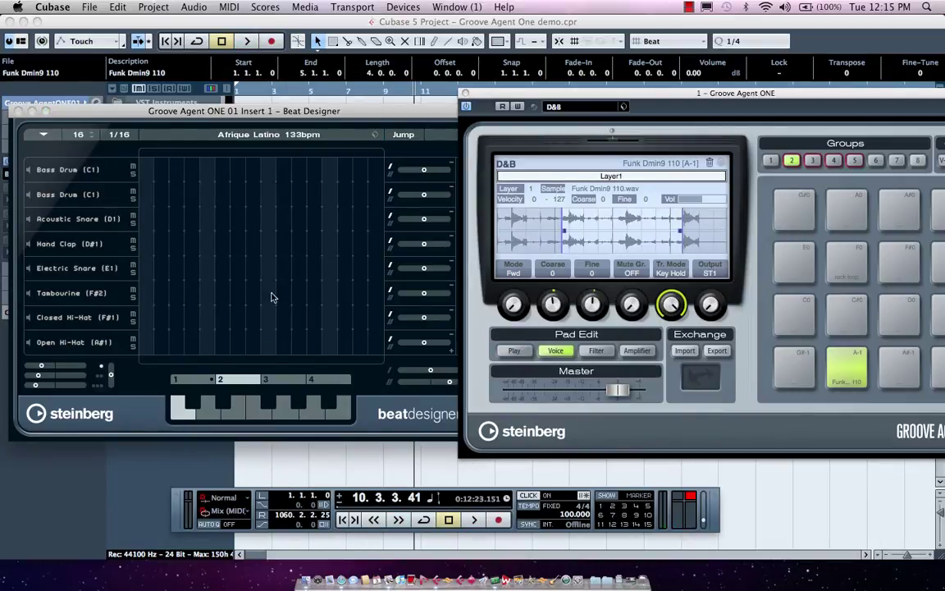
left_click(475, 520)
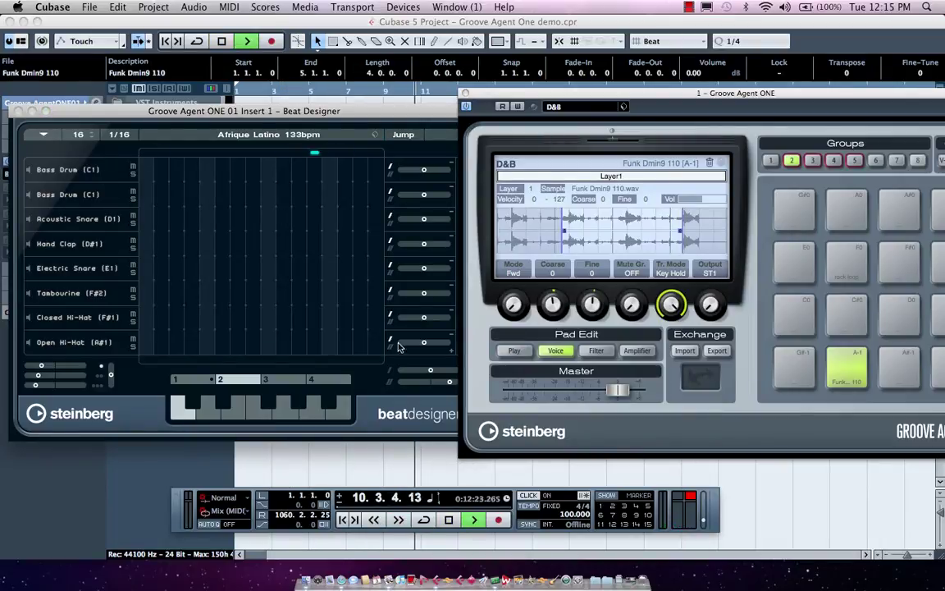
Enter hits on steps 1, 8 and 14 of the upper Bass Drum lane and raise the velocity of the first and last hits
left_click(150, 172)
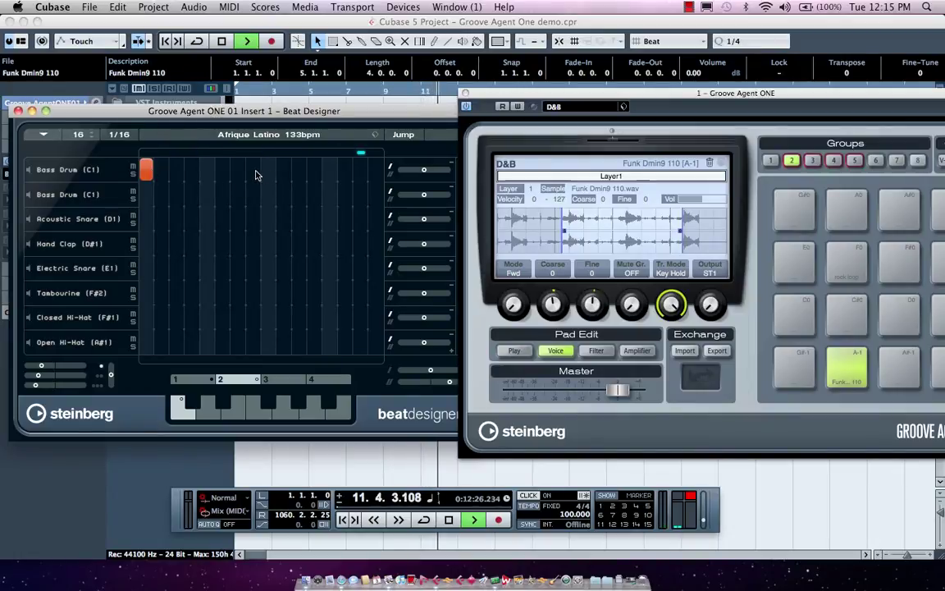
left_click(255, 173)
left_click(344, 170)
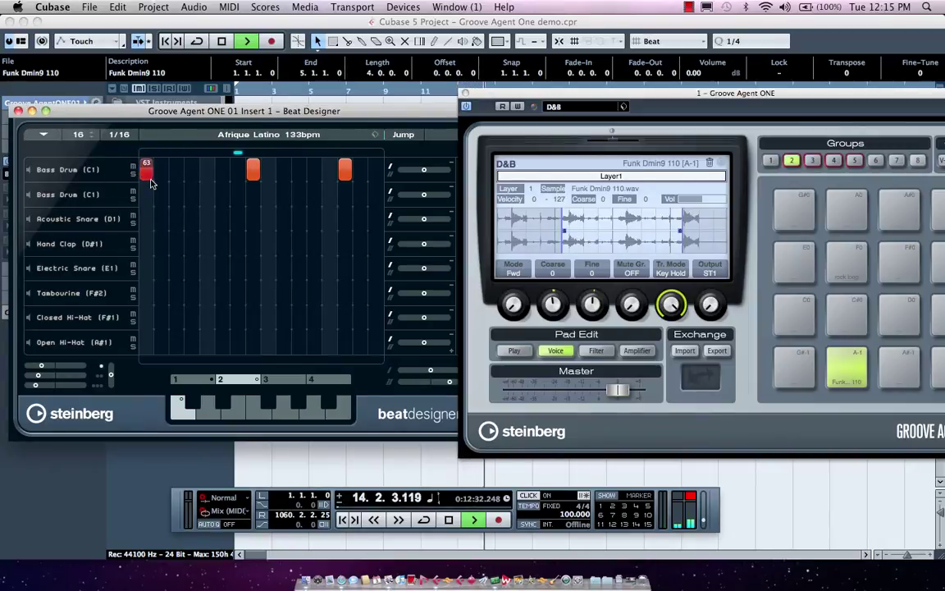
left_click_drag(146, 173, 154, 121)
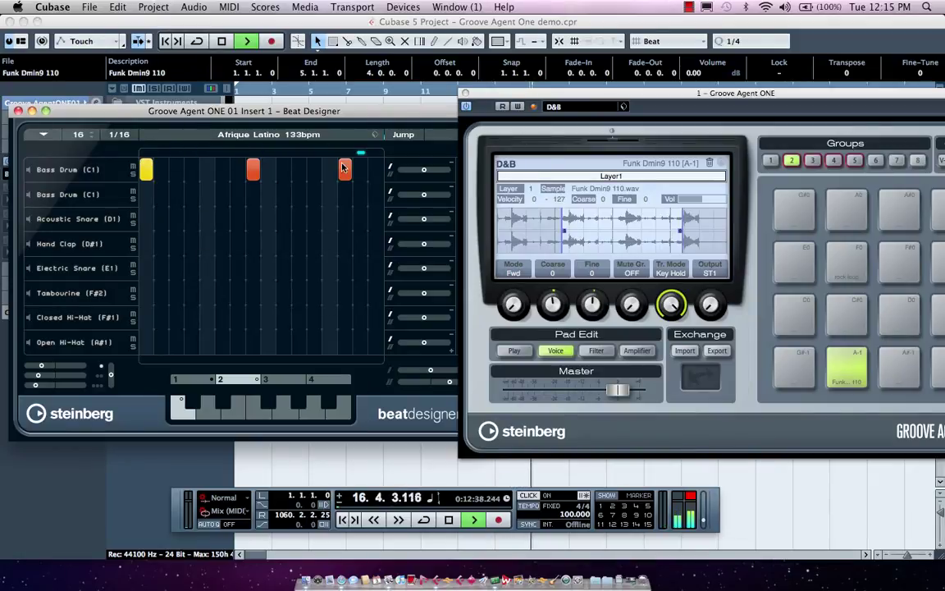
mouse_move(345, 168)
left_mouse_down()
mouse_move(344, 189)
mouse_move(345, 164)
left_mouse_up()
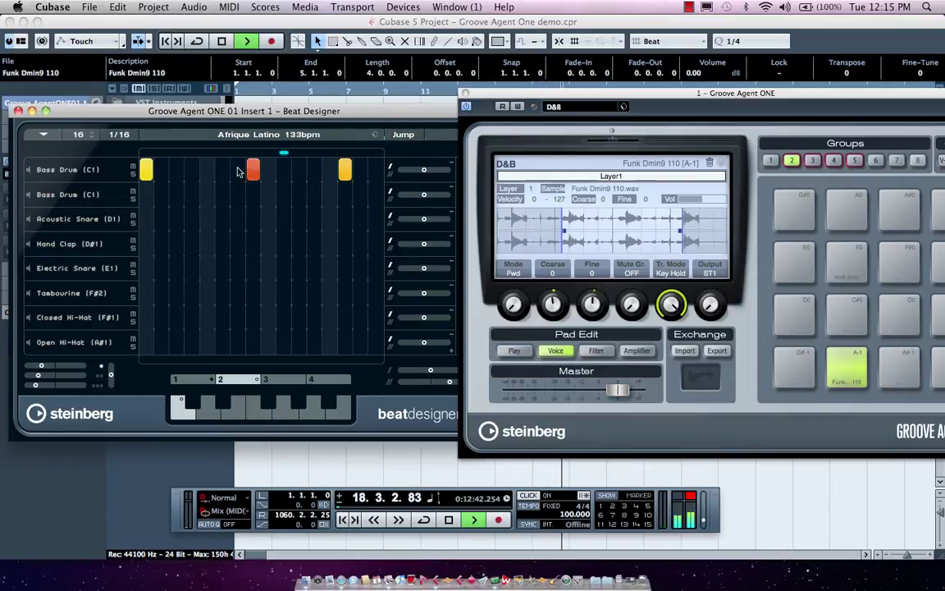
Raise the velocity of the upper Bass Drum lane's step 8 hit and add a low-velocity hit on step 16
left_click_drag(259, 171, 258, 138)
left_click_drag(375, 168, 368, 219)
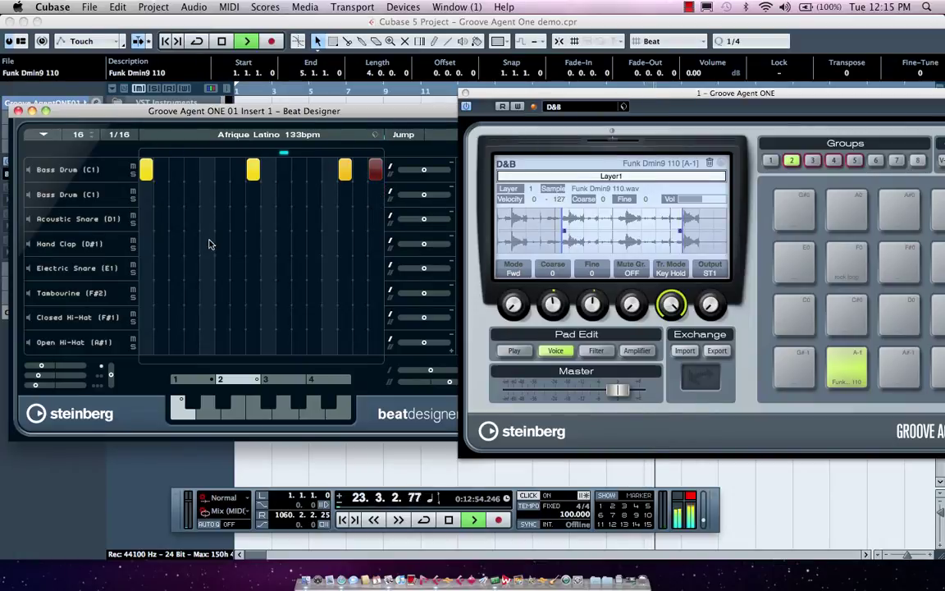
Add Hand Clap hits on steps 5 and 13 and raise both to full velocity
left_click(206, 243)
left_click(328, 243)
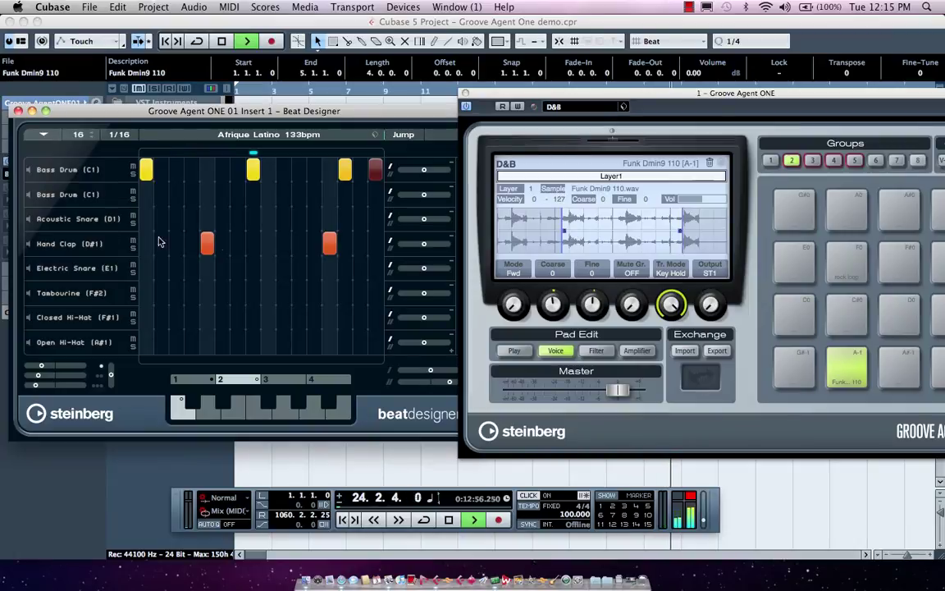
left_click_drag(211, 243, 212, 225)
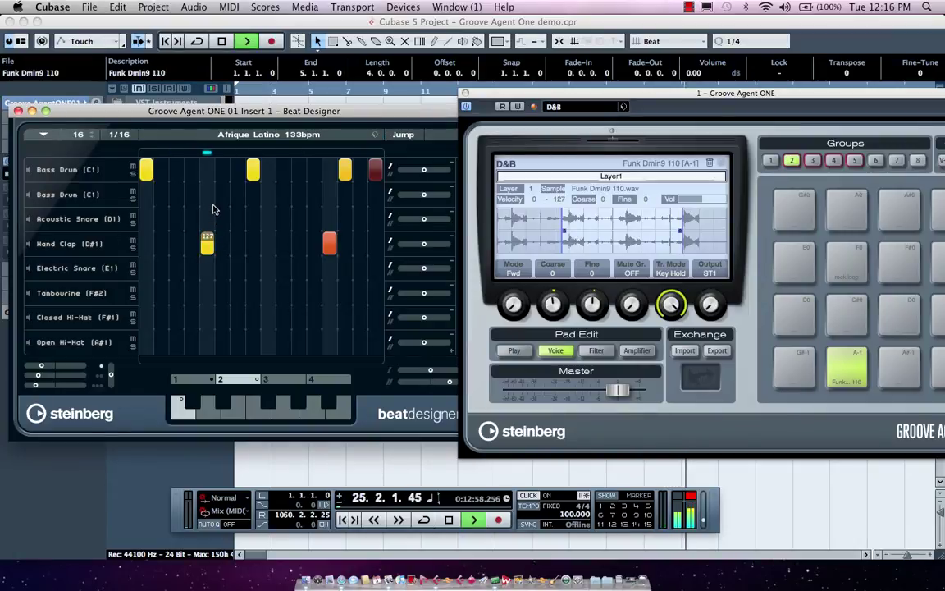
left_click_drag(331, 248, 338, 211)
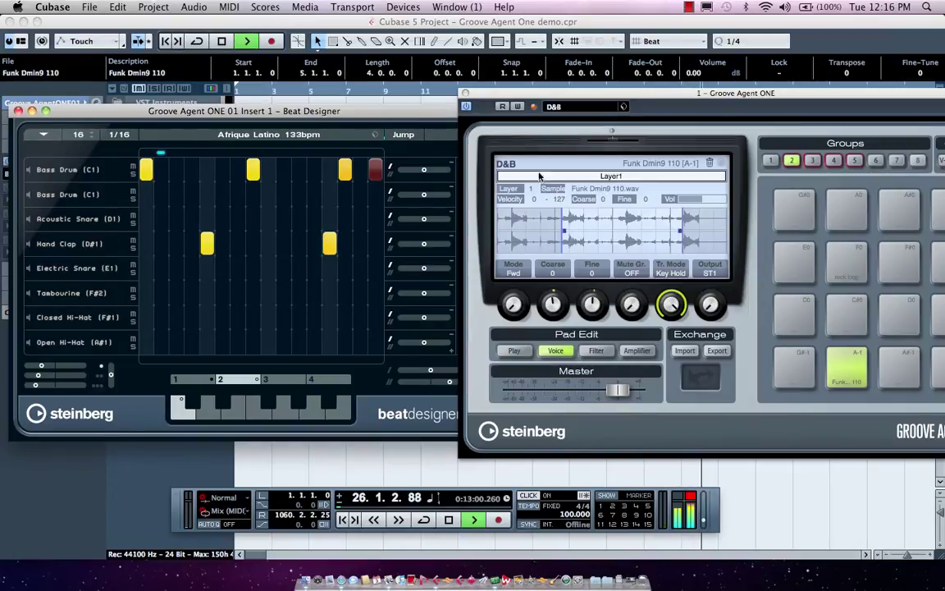
Move the Groove Agent ONE window clear of Beat Designer and enter Closed Hi-Hat hits on steps 4 to 7, 11, 12 and 15
left_click_drag(507, 99, 559, 100)
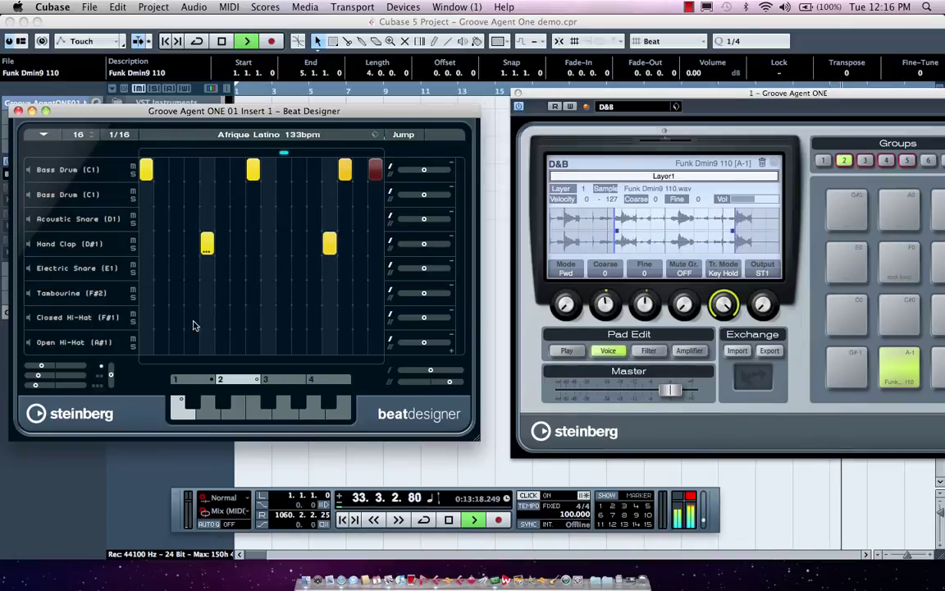
left_click_drag(192, 318, 238, 318)
left_click(300, 318)
left_click(313, 318)
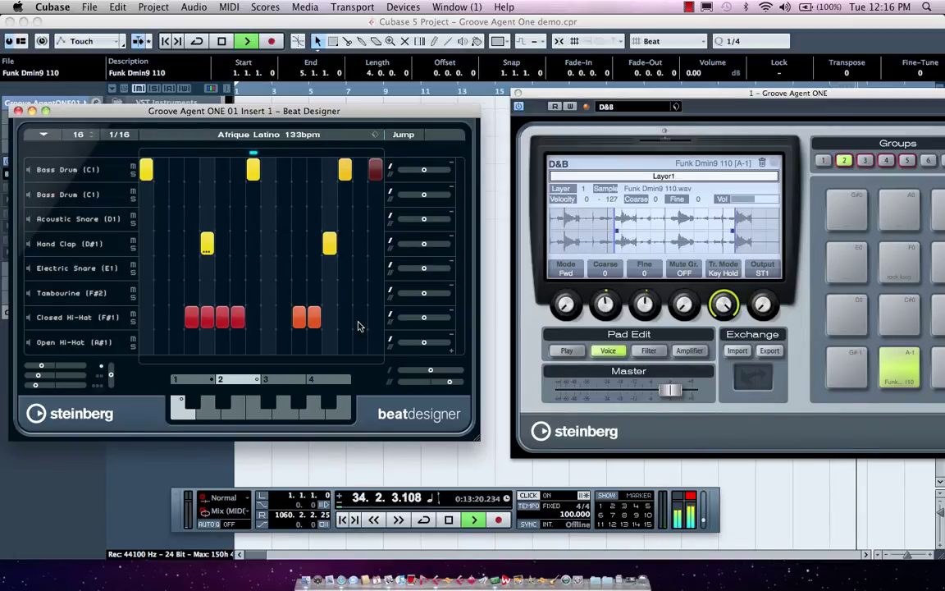
left_click(360, 318)
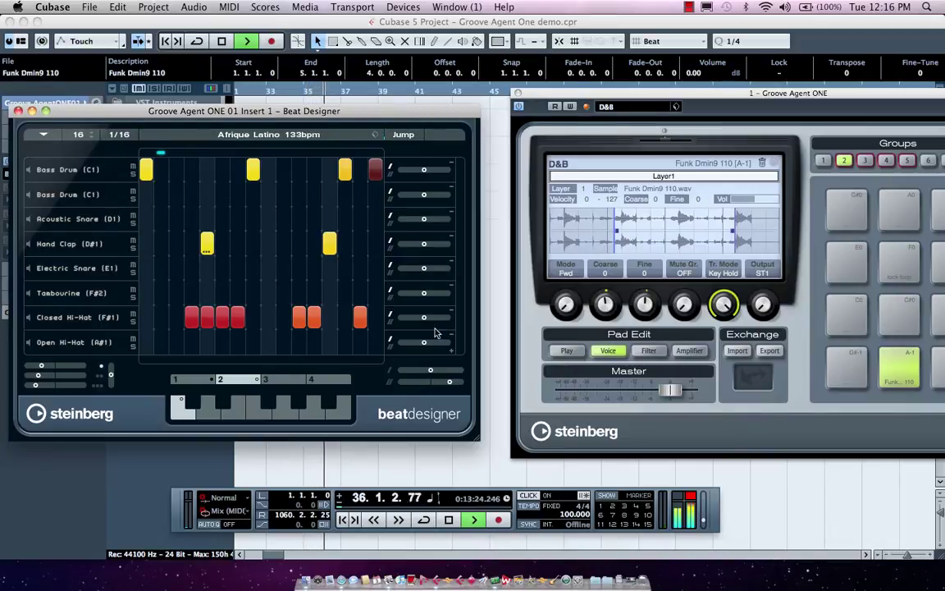
Adjust the Closed Hi-Hat timing with Slide at 0.20 and Swing 2 enabled on its lane, and set Swing 1 to -0.49
mouse_move(424, 322)
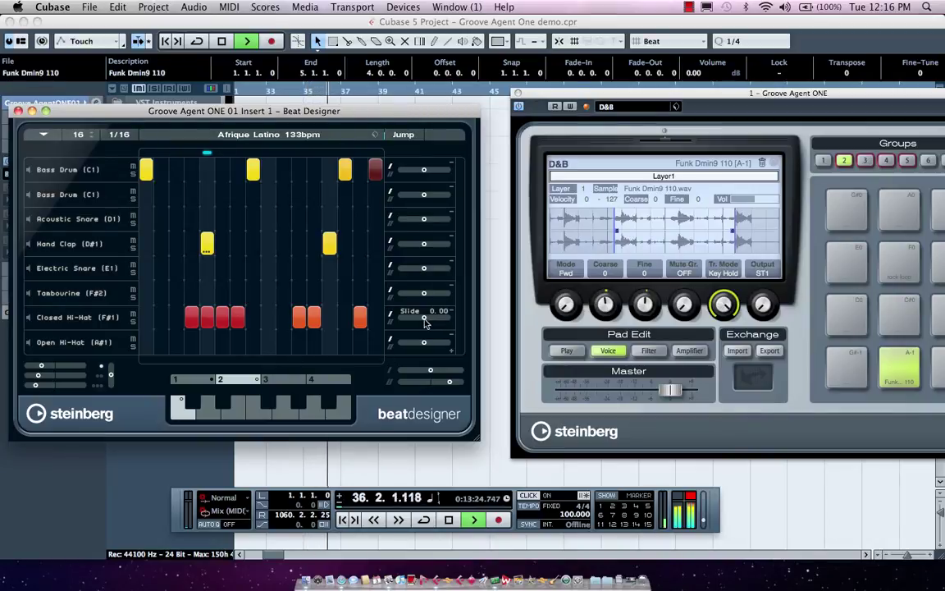
left_click(391, 347)
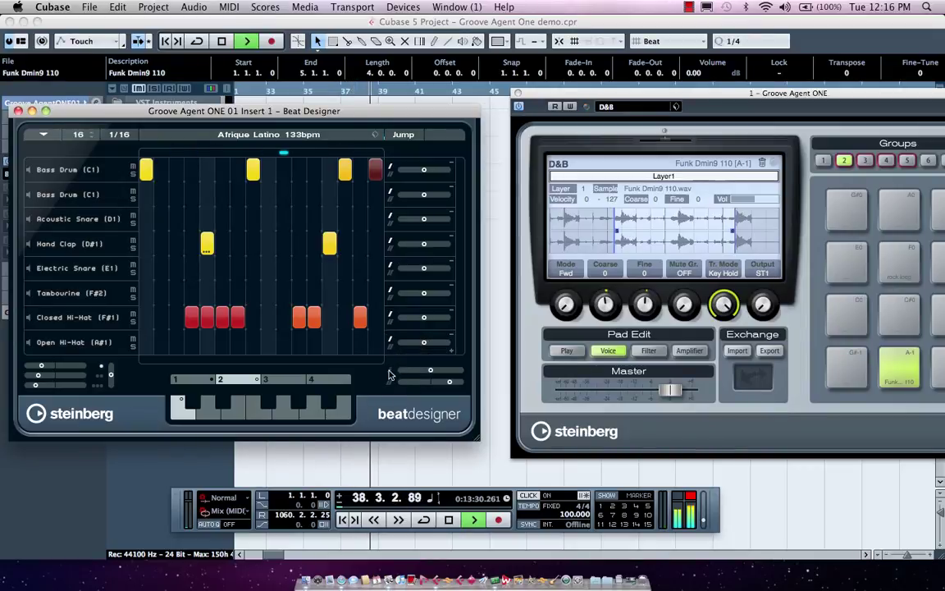
mouse_move(424, 323)
left_click_drag(424, 323, 428, 323)
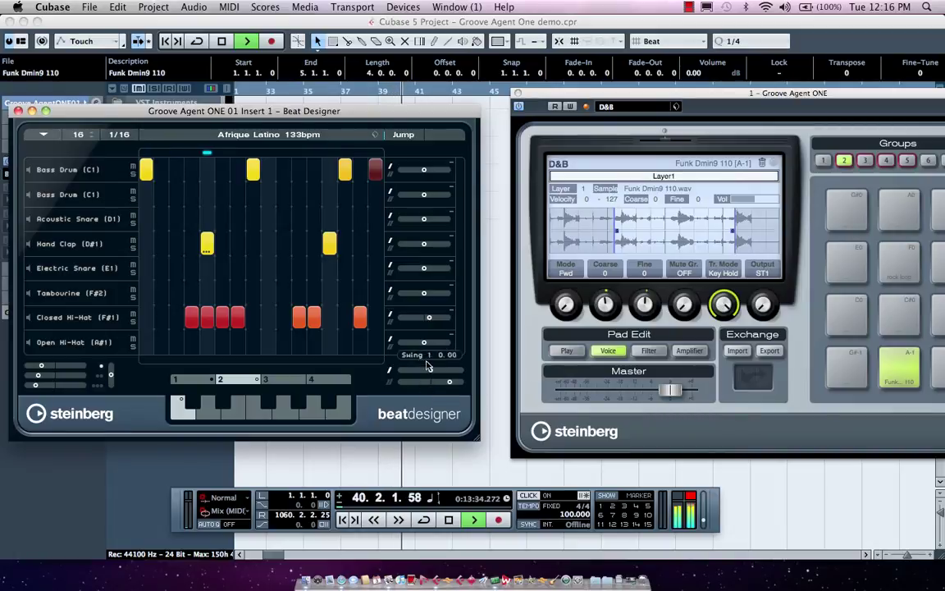
mouse_move(433, 372)
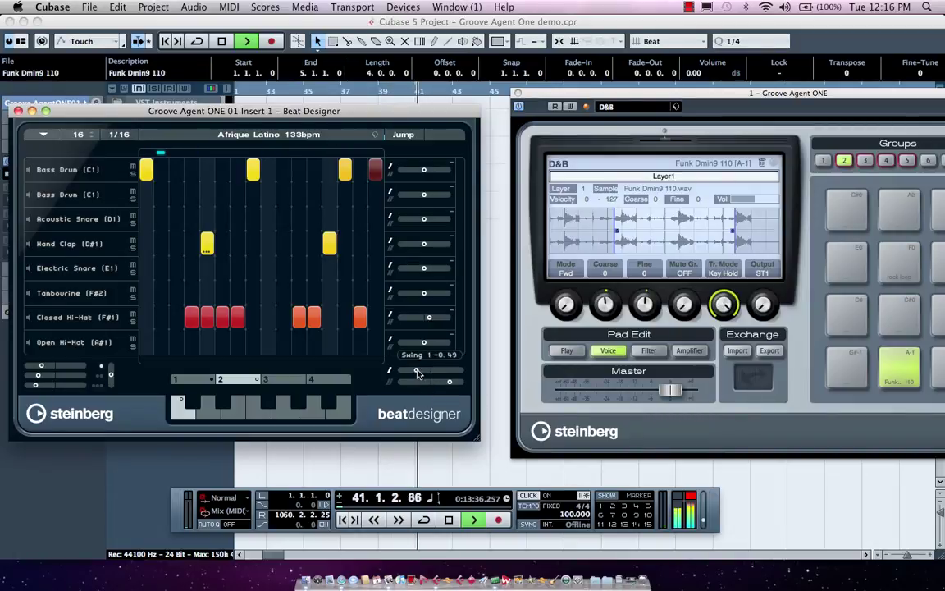
mouse_move(437, 325)
mouse_move(430, 322)
left_mouse_down()
mouse_move(415, 323)
mouse_move(429, 321)
left_mouse_up()
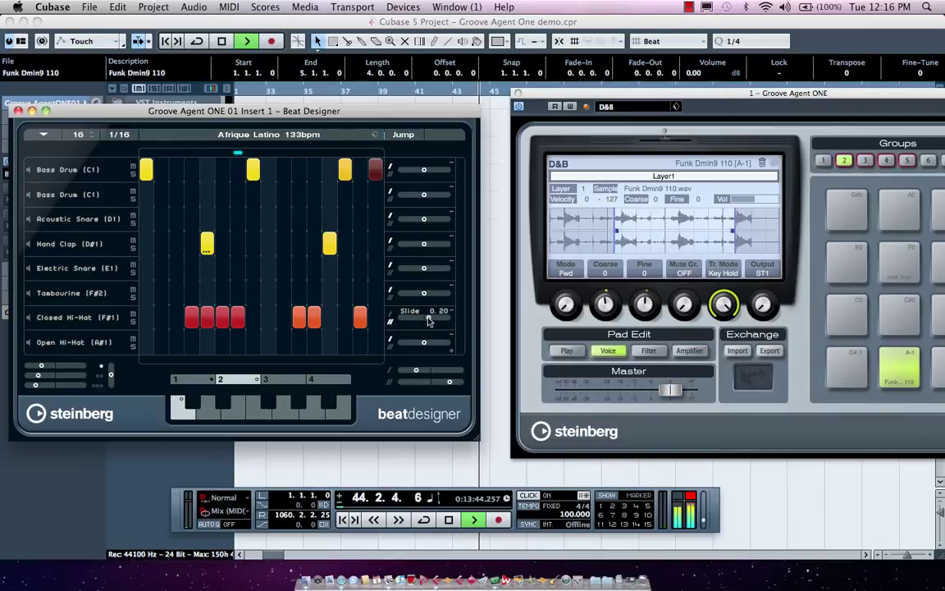
Enter Open Hi-Hat hits on steps 8, 12 and 16
left_click(254, 344)
left_click(314, 340)
left_click(375, 341)
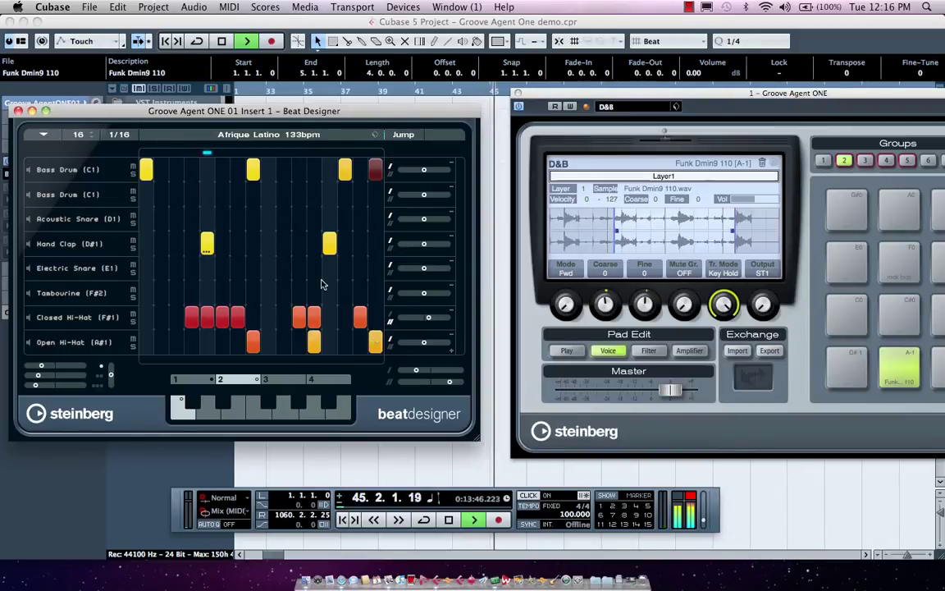
Add hits for Electric Snare on steps 7 and 8, Tambourine on 10 and 11, Acoustic Snare on 14, and lower Bass Drum on 5 and 9
left_click(238, 267)
left_click(252, 268)
left_click(283, 292)
left_click(298, 292)
left_click(346, 218)
left_click(268, 193)
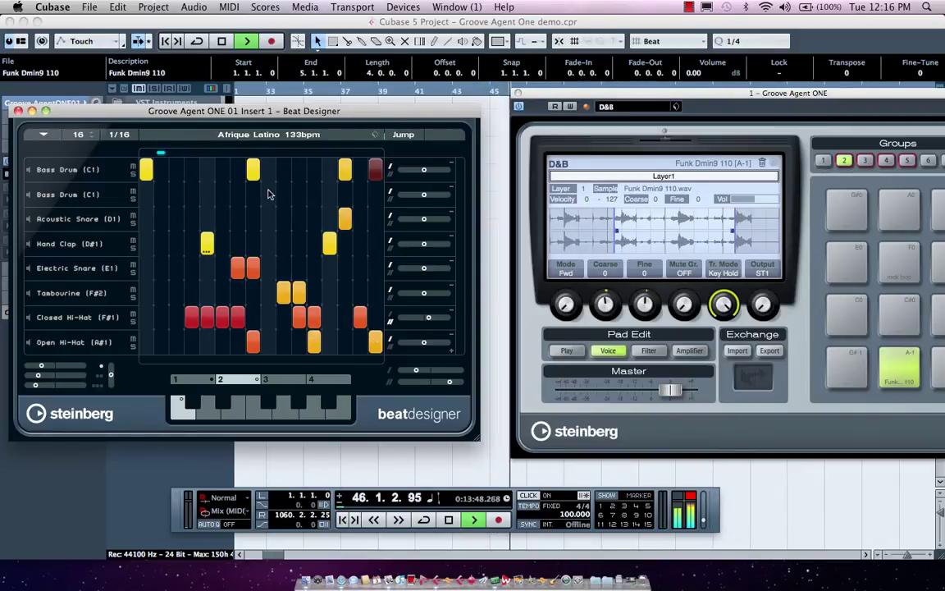
left_click(207, 193)
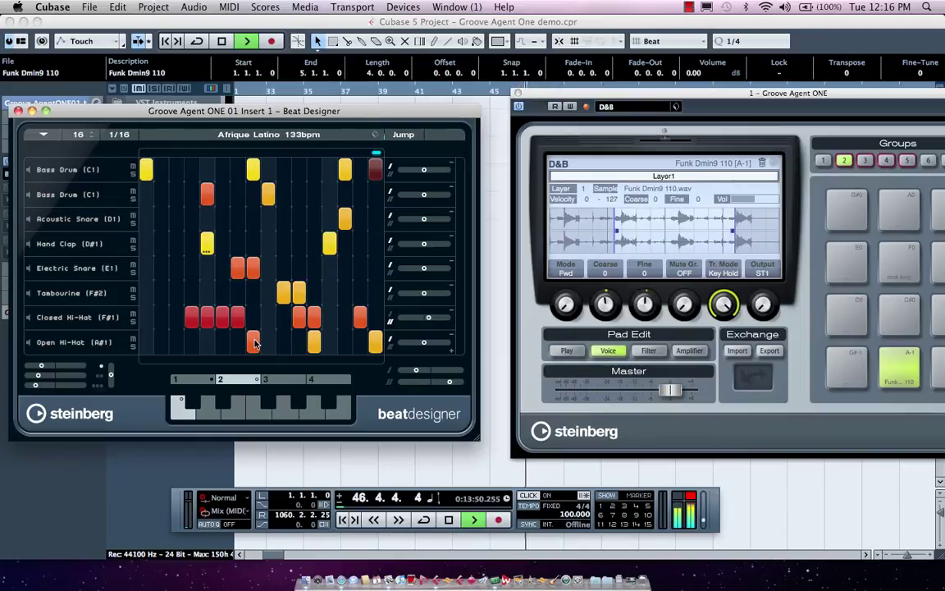
Lower the velocity of the three Open Hi-Hat hits, making step 8 the softest, and stop playback
left_click_drag(254, 343, 260, 387)
left_click_drag(313, 341, 321, 389)
left_click_drag(375, 341, 367, 389)
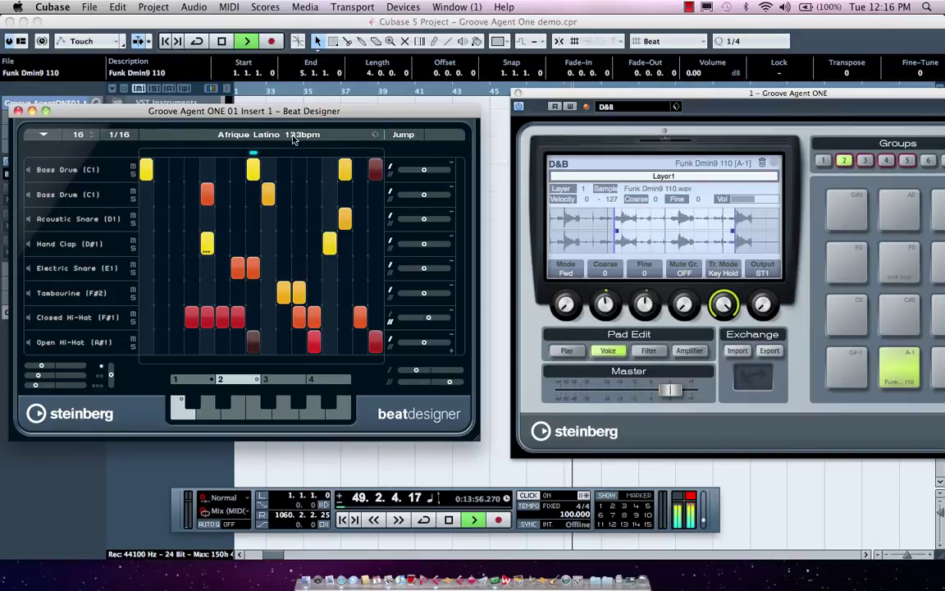
key("space")
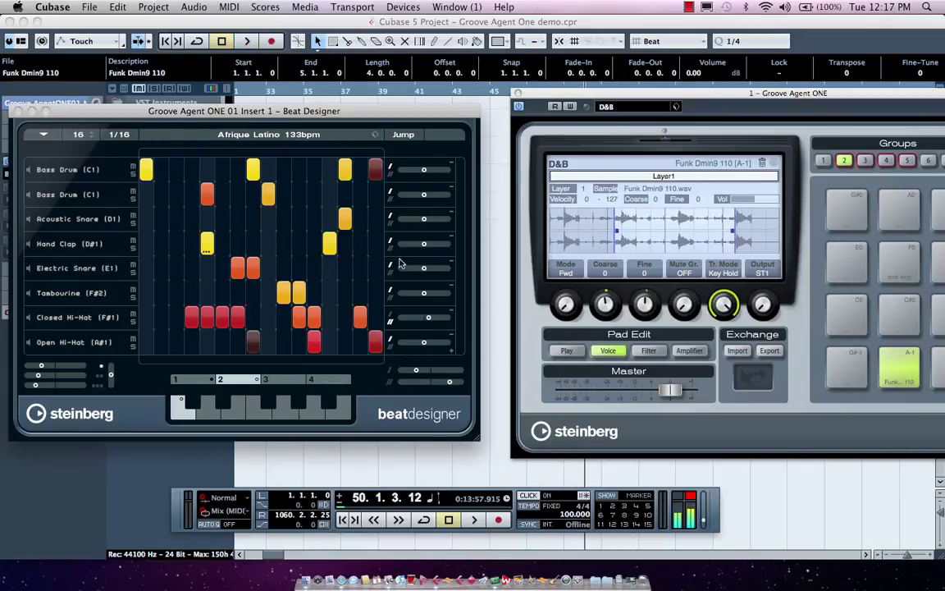
Fill the loop range on the Groove Agent ONE track with the current pattern and close the Beat Designer window
left_click_drag(123, 116, 208, 152)
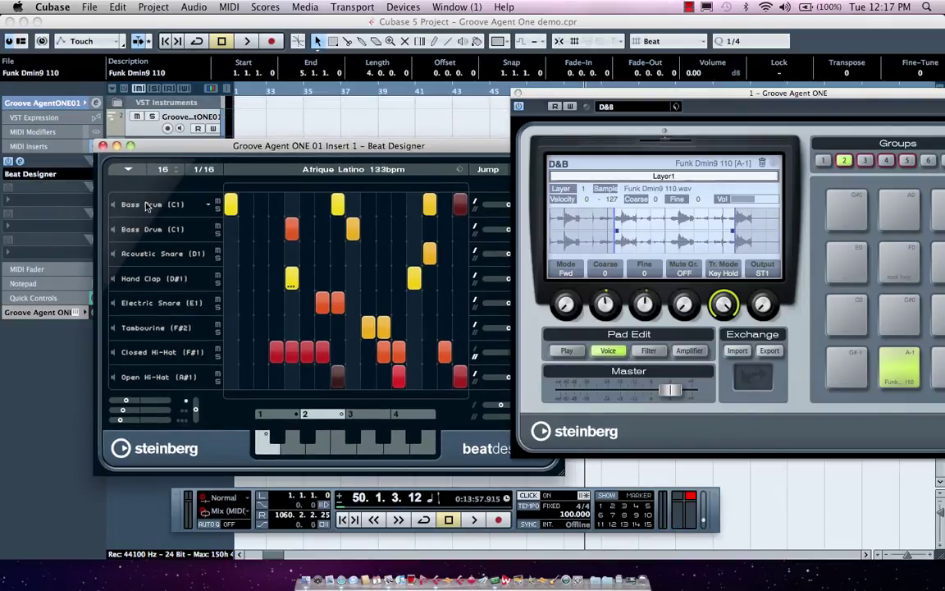
left_click(129, 170)
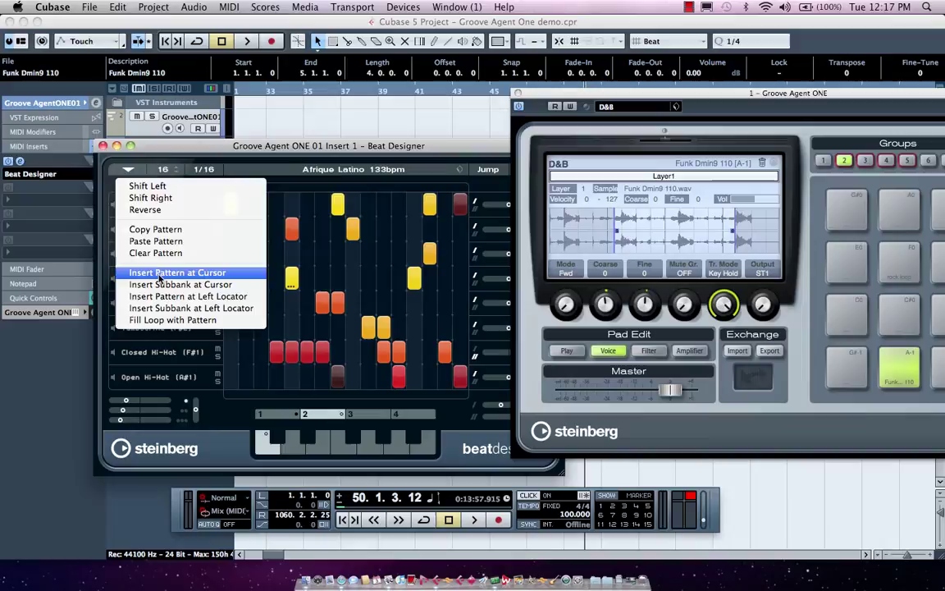
left_click(173, 321)
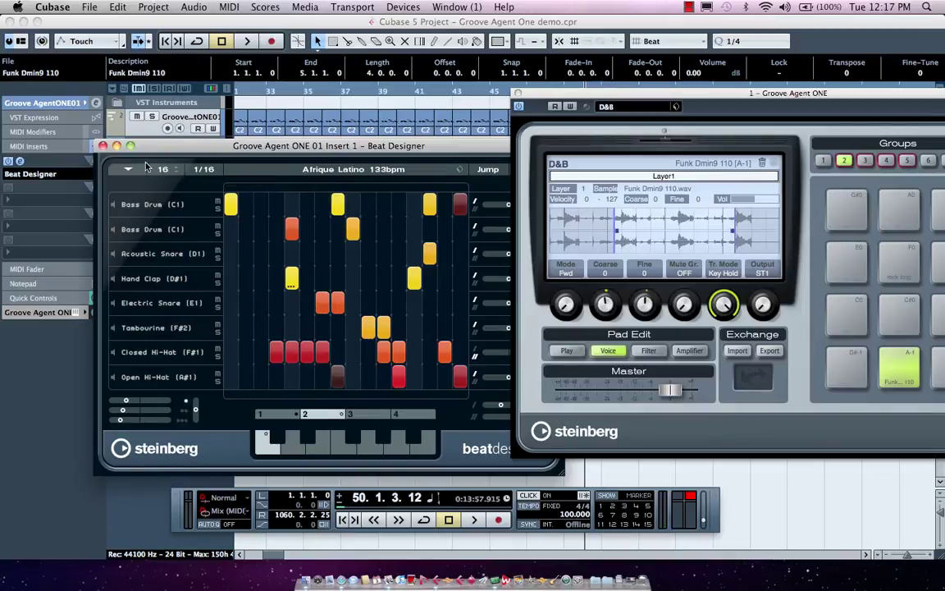
left_click(102, 146)
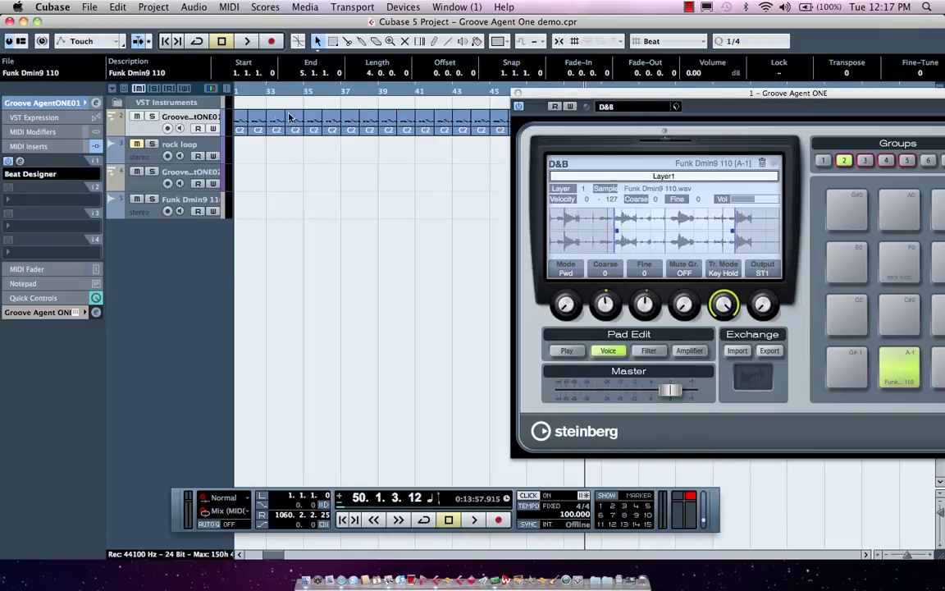
Remove Beat Designer from the track's first MIDI insert by choosing No Effect, and briefly play the inserted MIDI parts
left_click(36, 177)
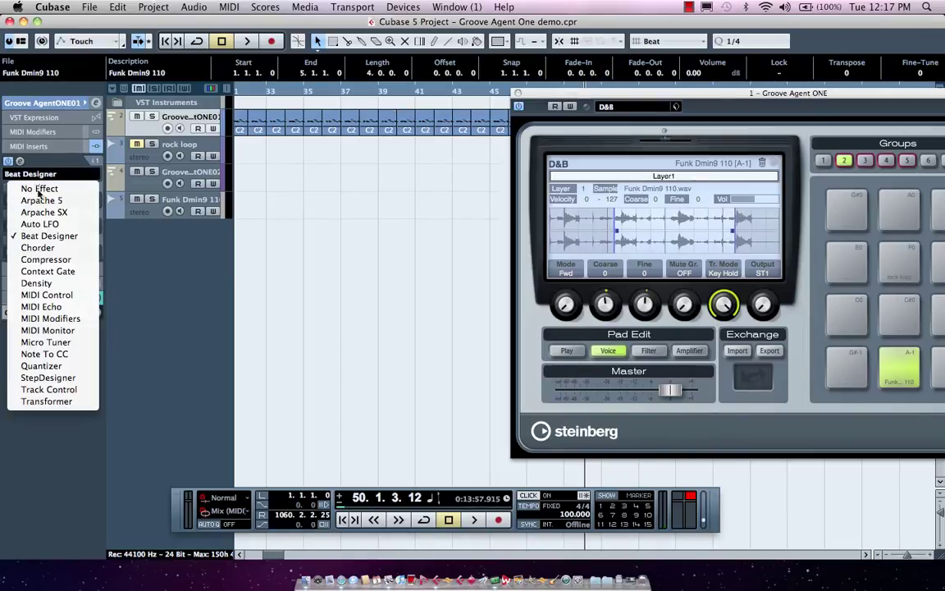
left_click(43, 190)
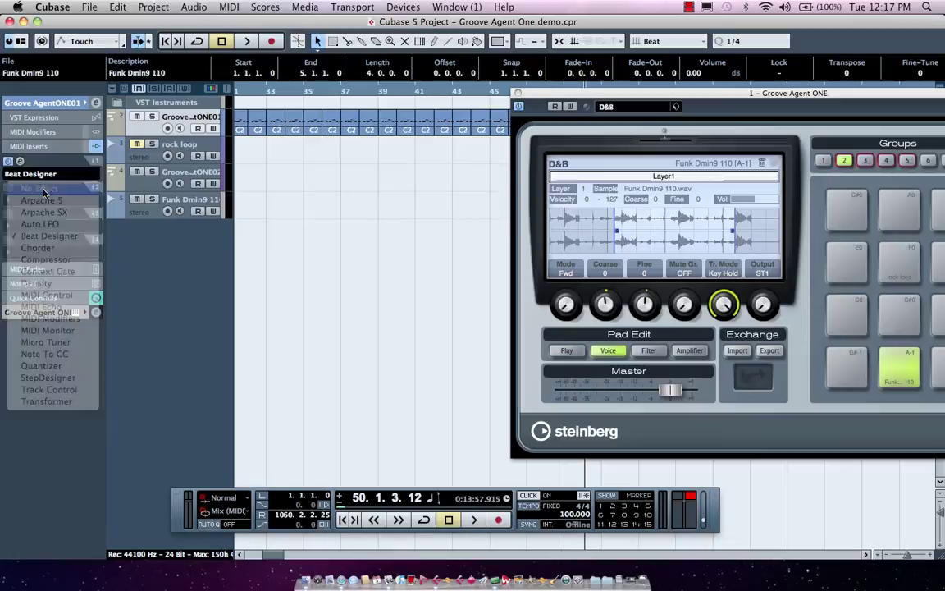
left_click(474, 520)
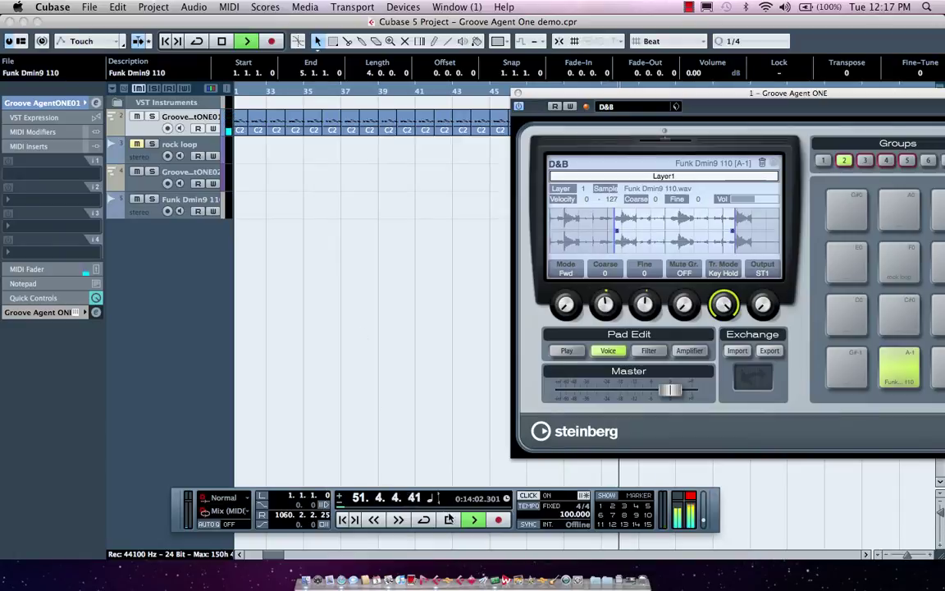
left_click(449, 520)
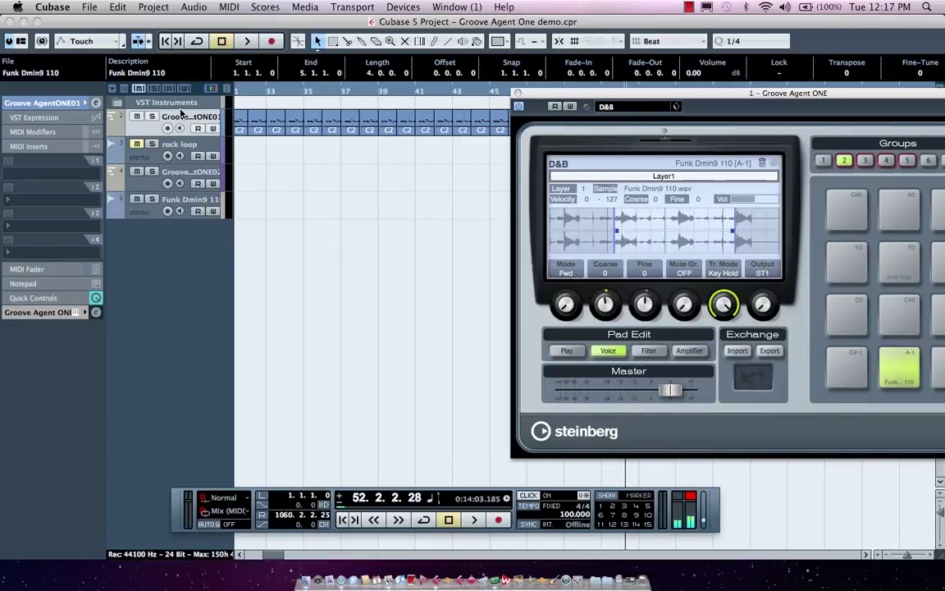
Load Quantizer into the track's first MIDI insert and set its swing to 83% while playing from bar 32
left_click(44, 174)
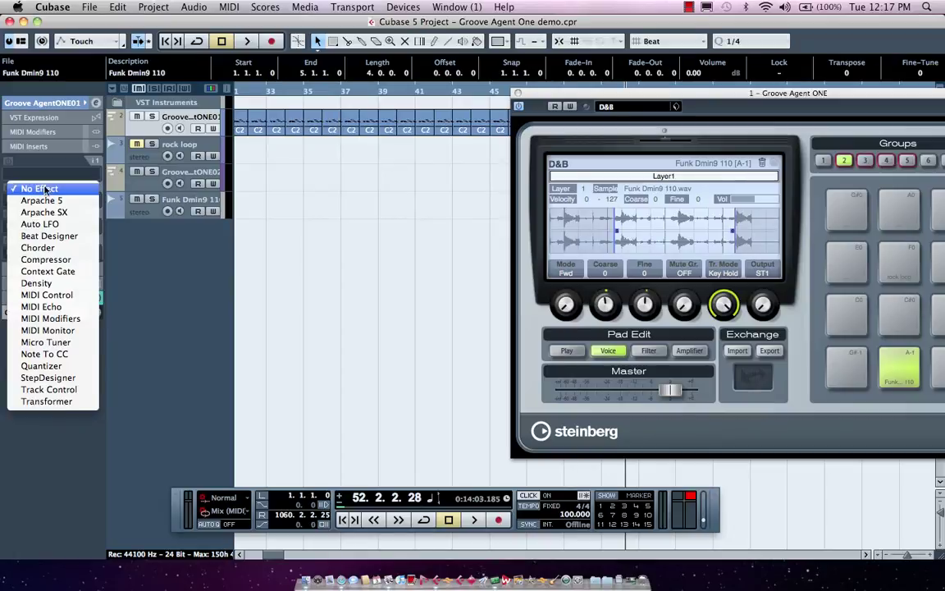
left_click(54, 366)
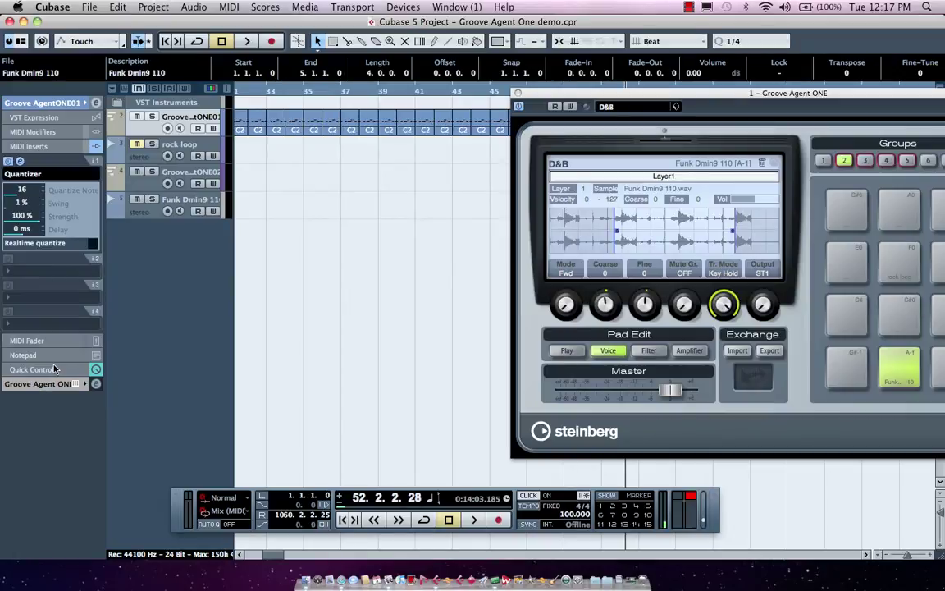
left_click(251, 91)
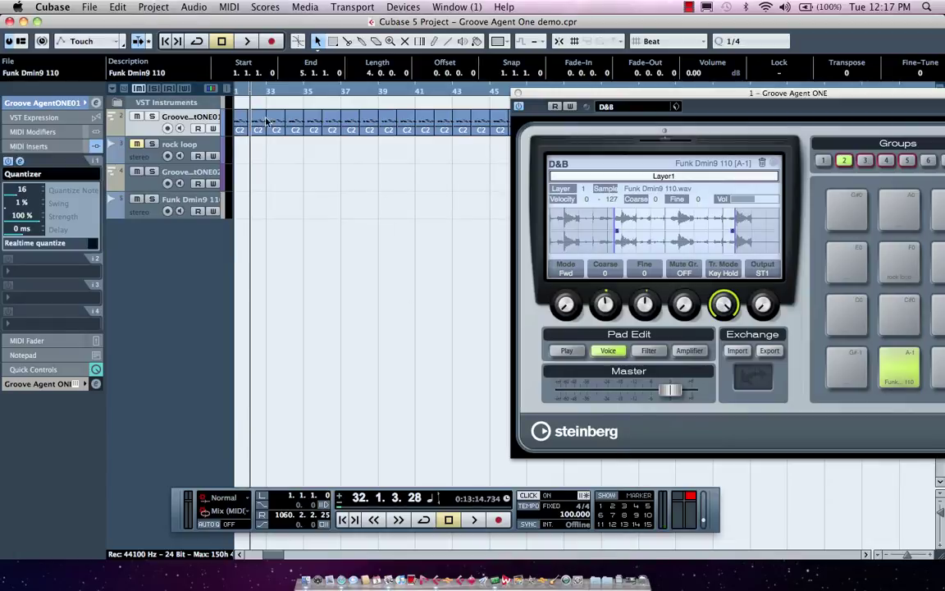
left_click(474, 519)
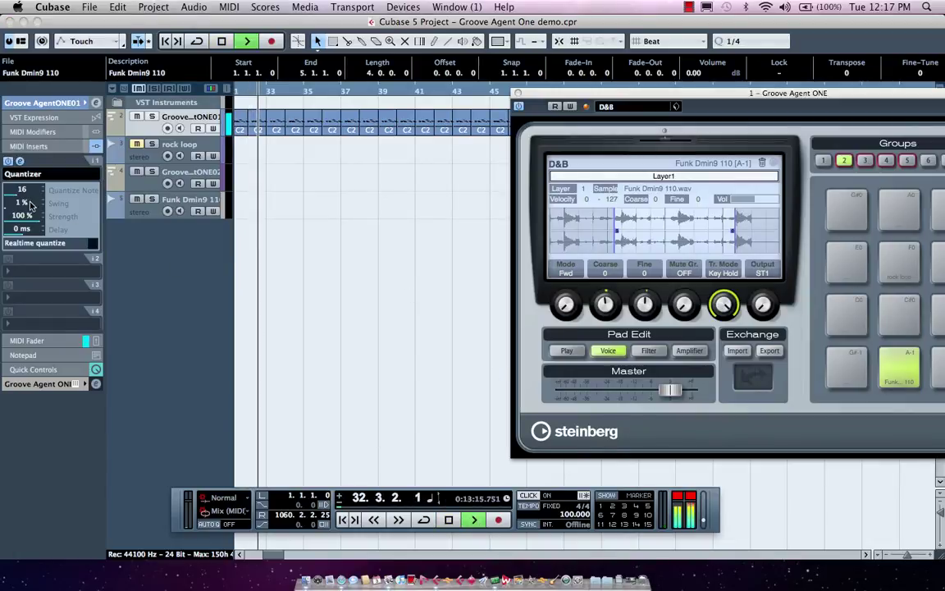
left_click_drag(30, 207, 97, 218)
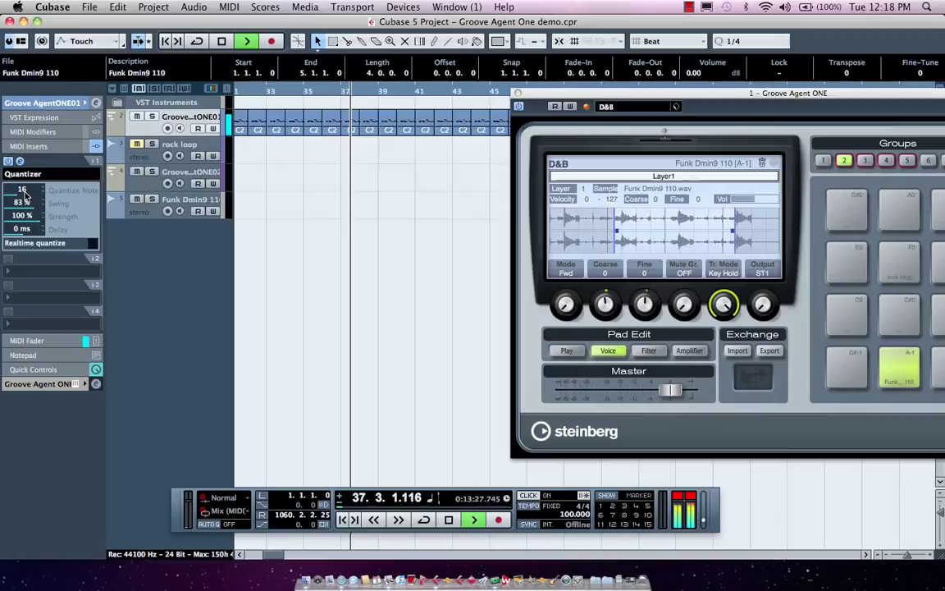
Audition Quantizer note values 8 and 8T, return the value to 16, and stop playback
left_click(23, 192)
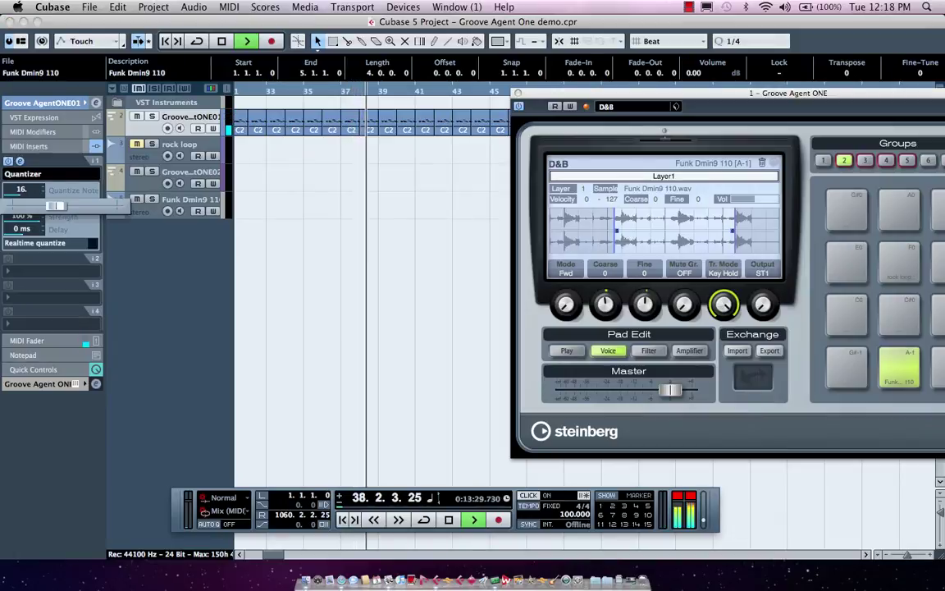
left_click_drag(55, 205, 72, 205)
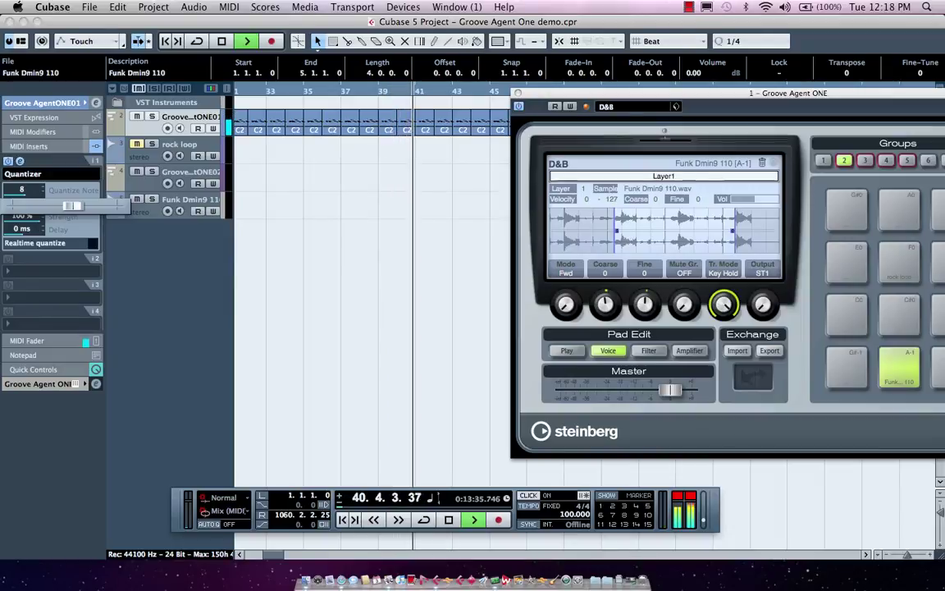
left_click_drag(72, 205, 63, 205)
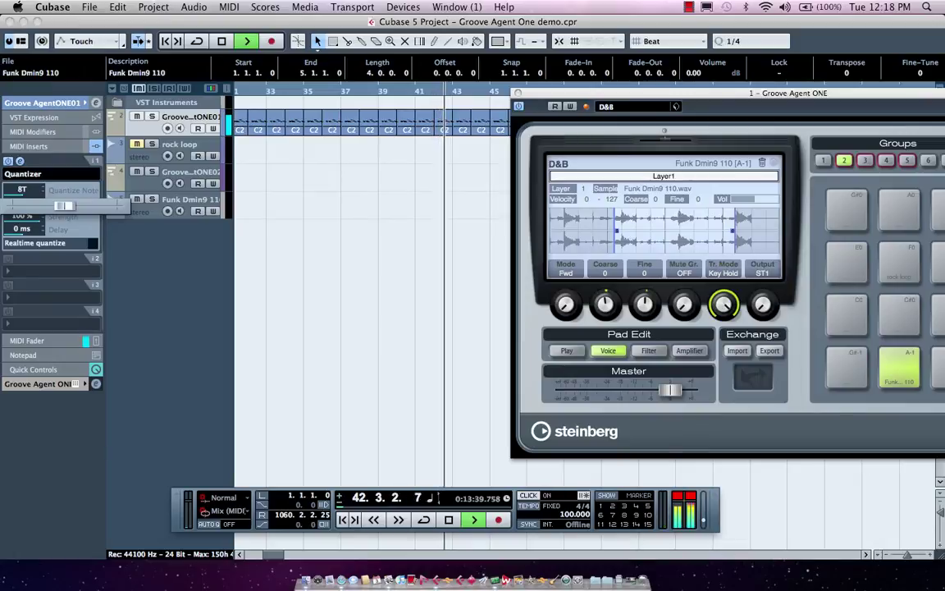
left_click_drag(64, 205, 50, 205)
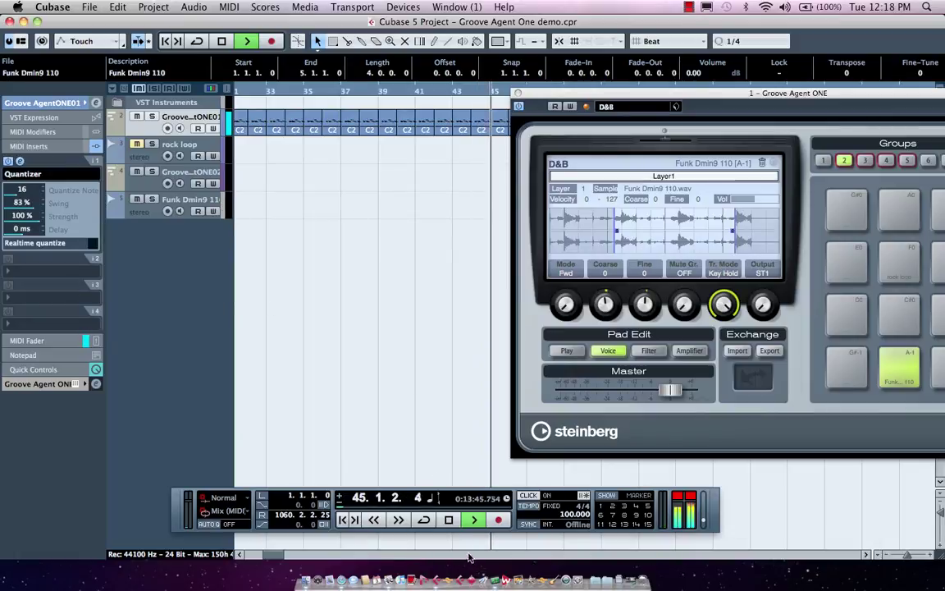
key("space")
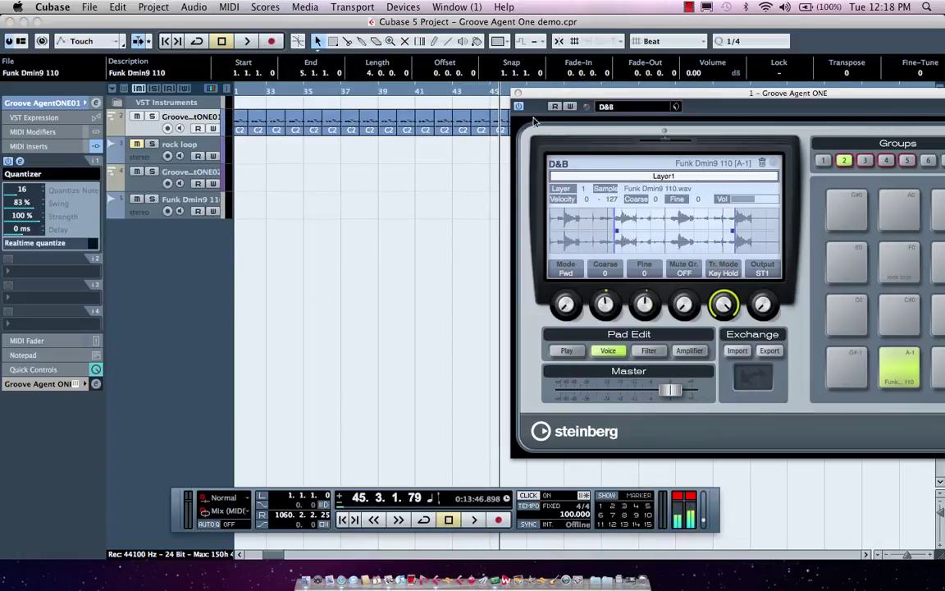
Remove Quantizer from the track's first MIDI insert with No Effect, undo the pattern fill, and return the cursor to bar 1
left_click_drag(551, 97, 440, 158)
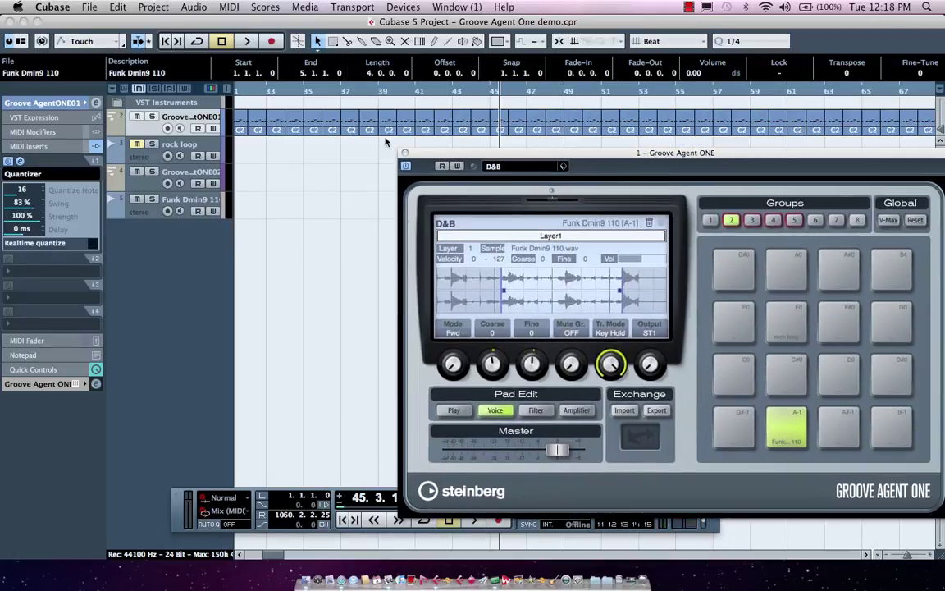
left_click(37, 178)
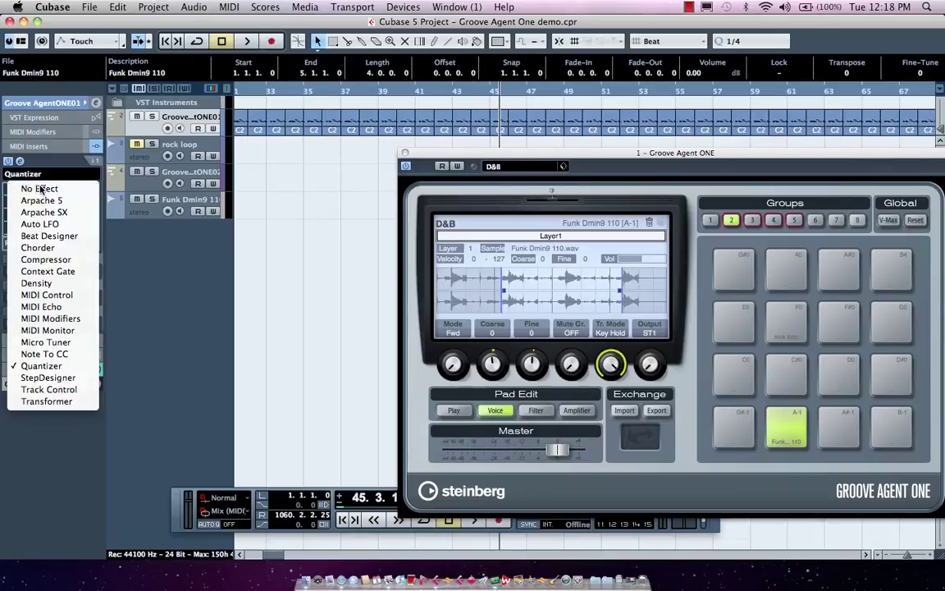
left_click(39, 190)
key("super+z")
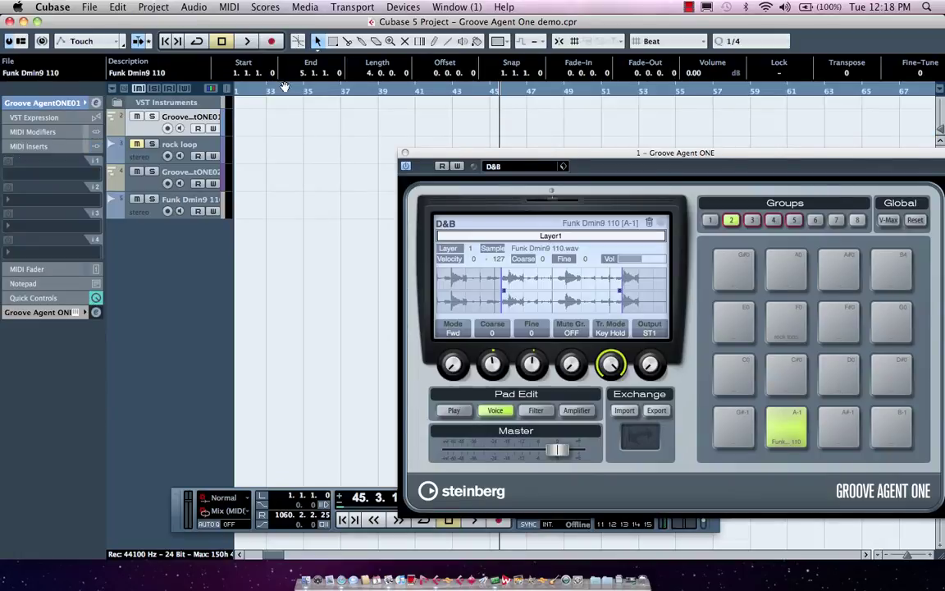
left_click_drag(285, 86, 129, 90)
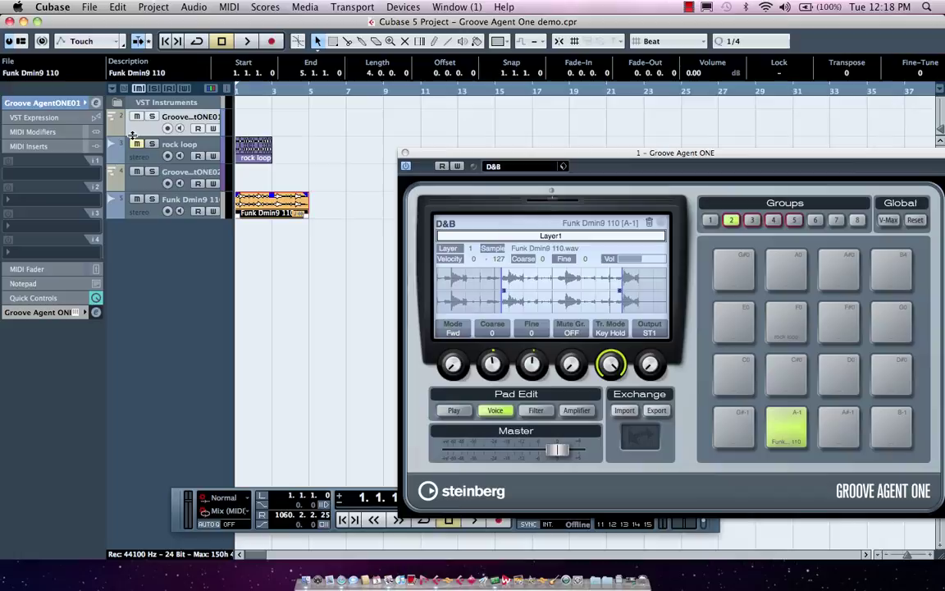
Reload Groove Agent ONE as an empty instance in the first VST Instruments slot, declining the creation of a MIDI track
left_click(410, 7)
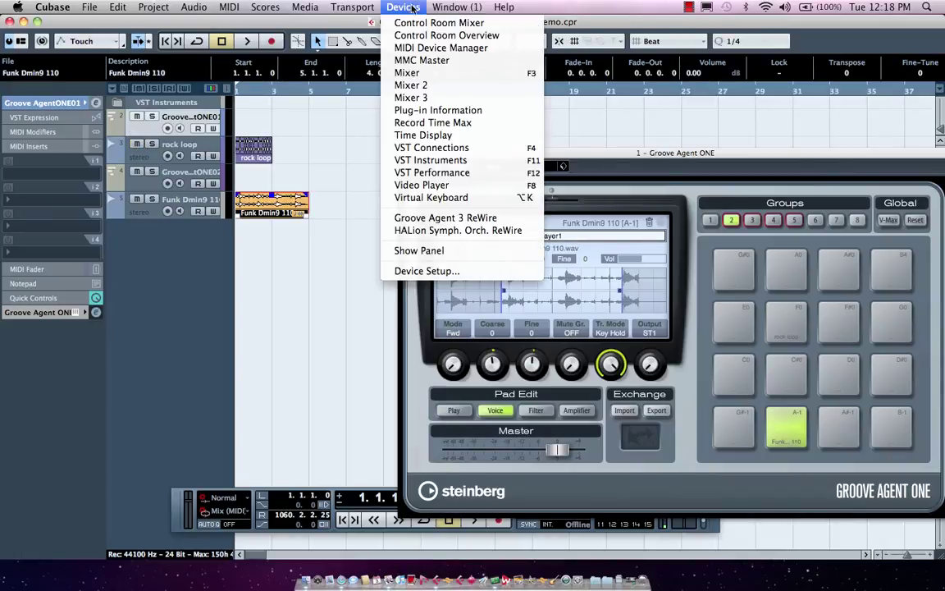
left_click(447, 160)
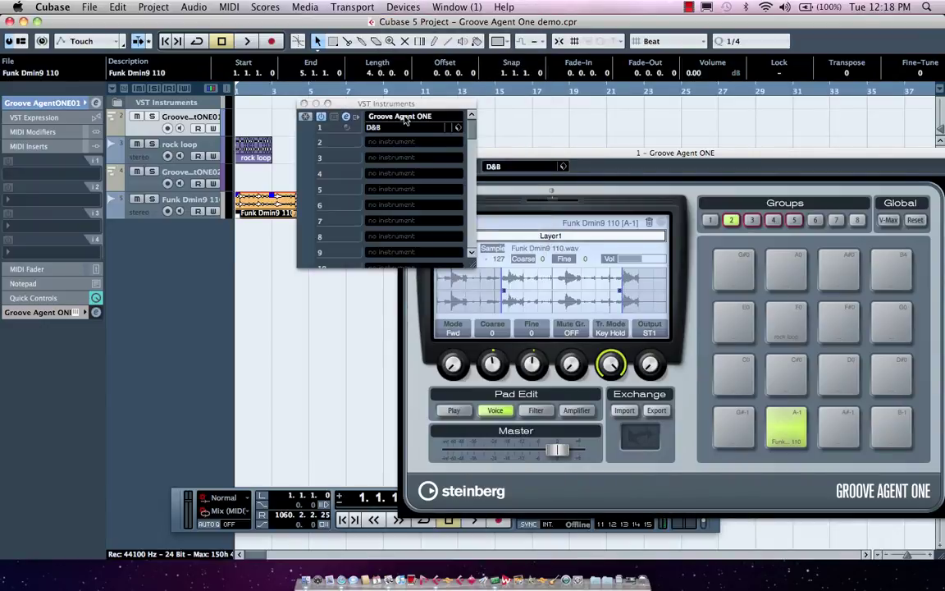
left_click(414, 121)
left_click(416, 124)
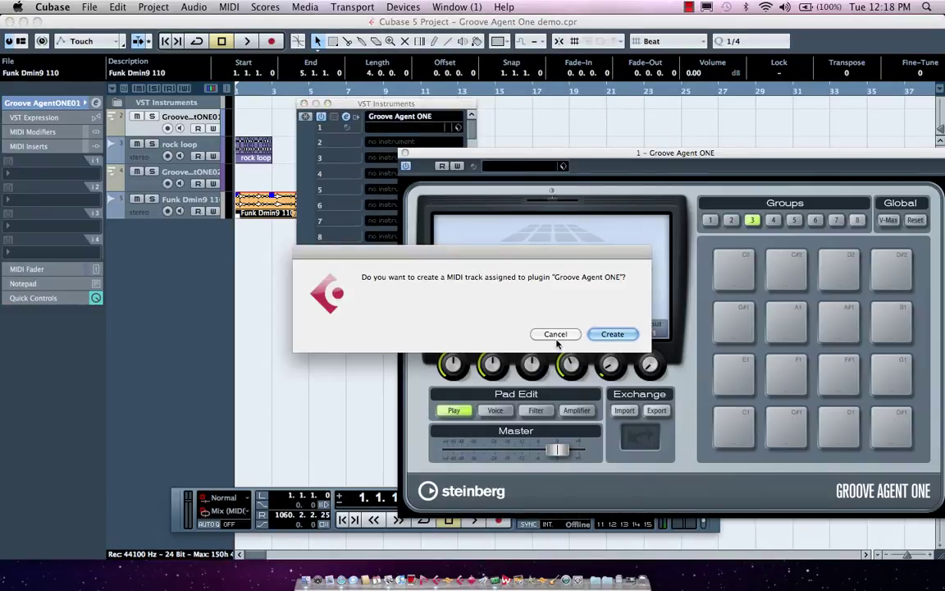
left_click(555, 334)
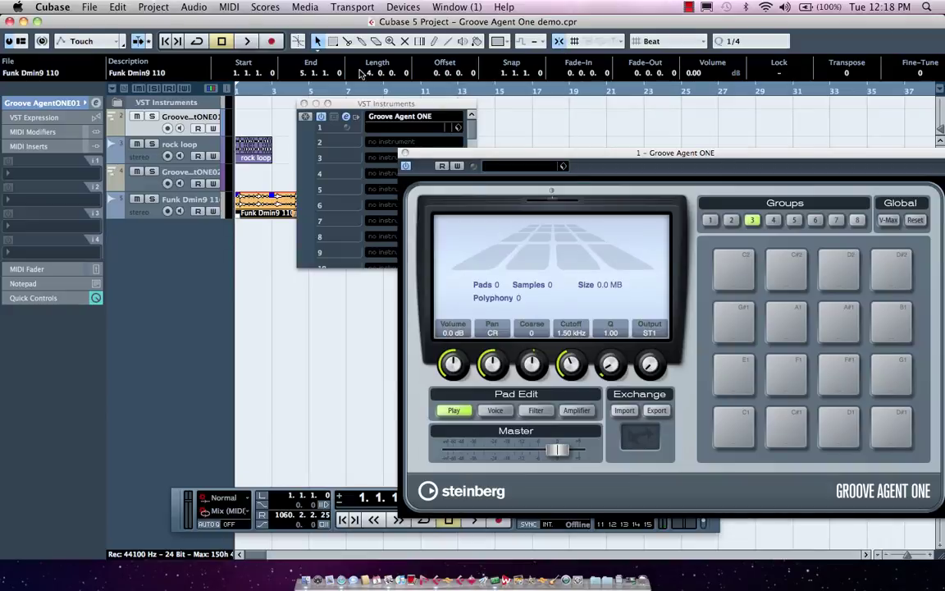
Route the first Groove Agent ONE track's MIDI output to the new Groove Agent ONE instance
left_click(47, 106)
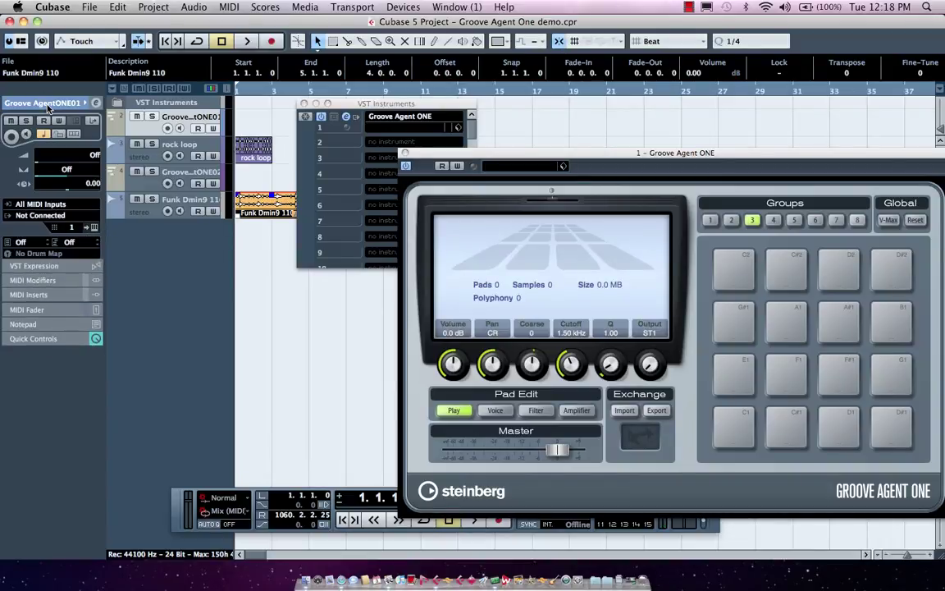
left_click(45, 215)
left_click(69, 249)
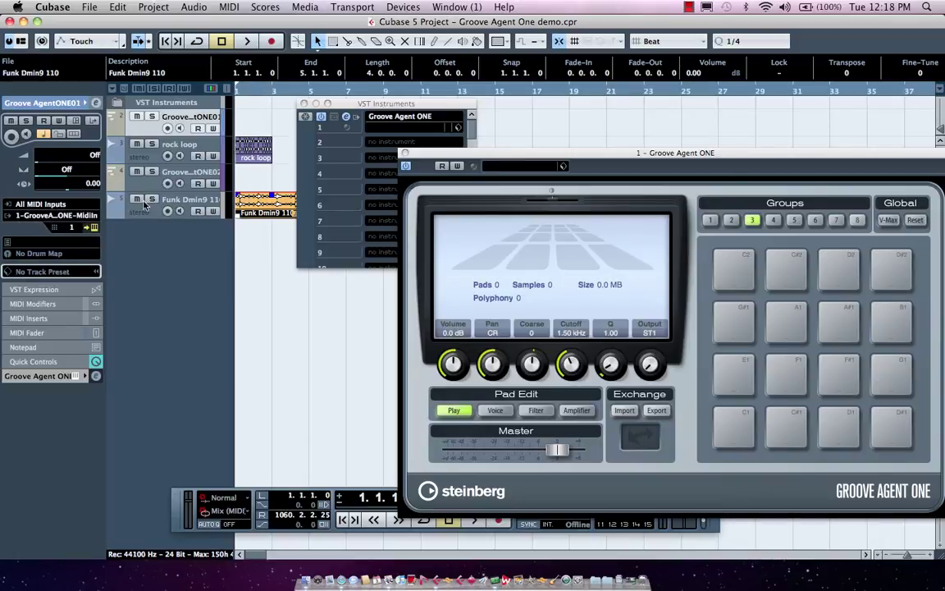
Mute the Funk Dmin9 110 track and play the rock loop from bar 1, keeping its event in view
left_click_drag(245, 89, 221, 100)
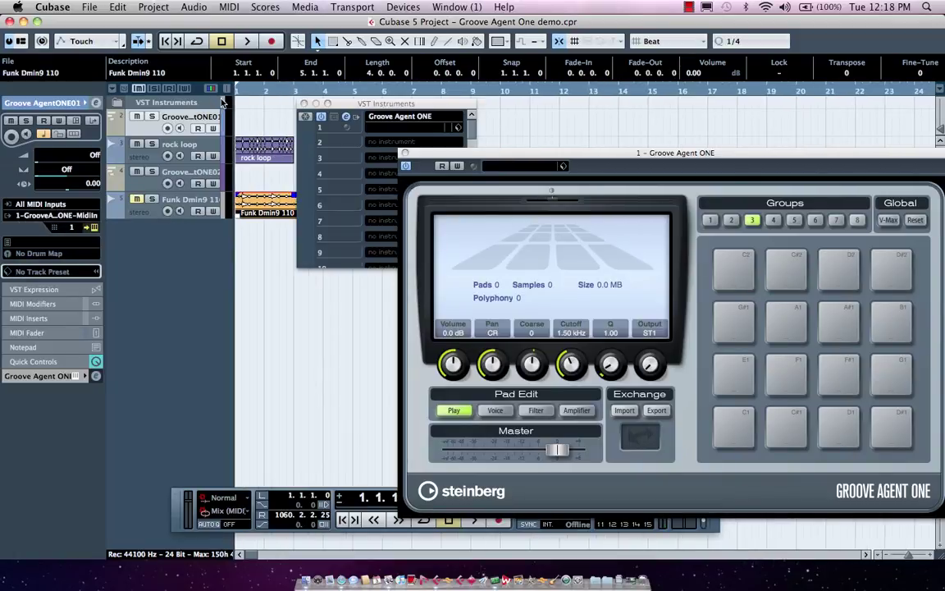
key("space")
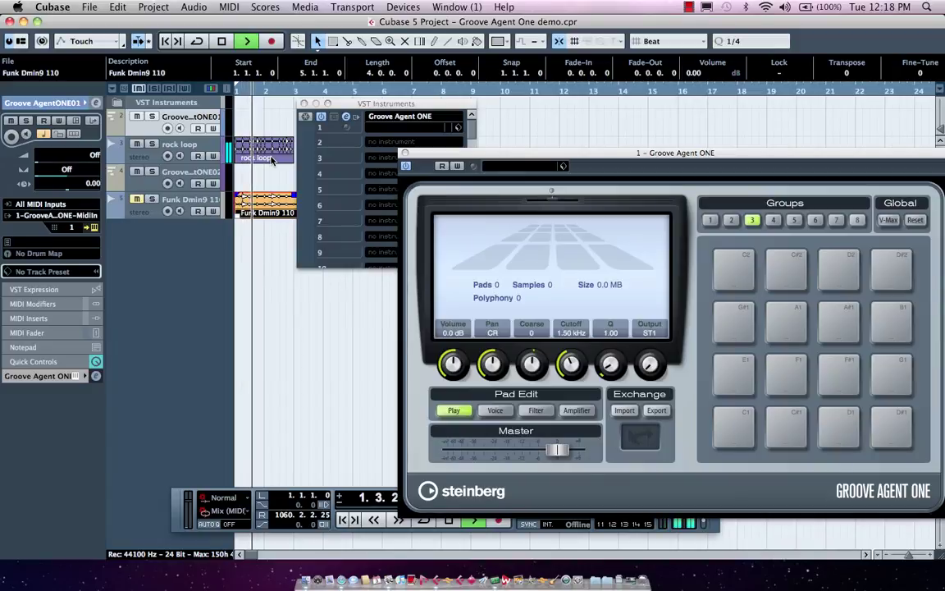
left_click_drag(352, 106, 565, 99)
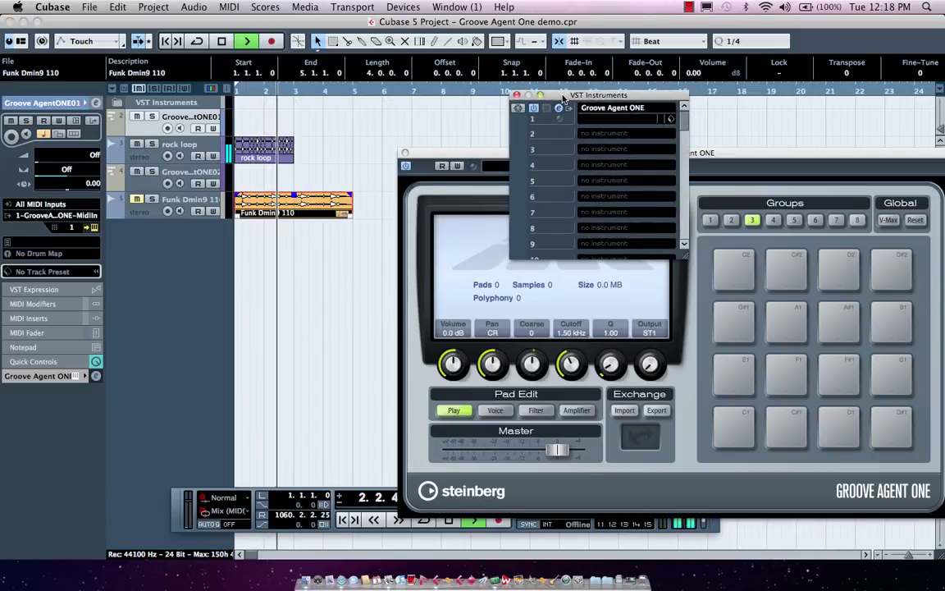
key("space")
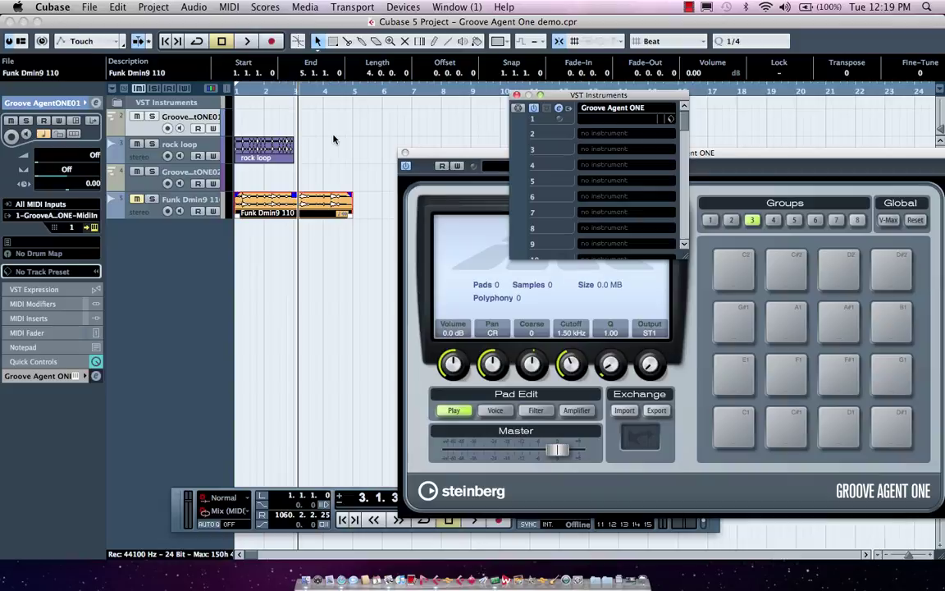
Open the rock loop in the Sample Editor and raise its hitpoint sensitivity to about a quarter of the range
right_click(254, 150)
left_click(254, 148)
double_click(255, 150)
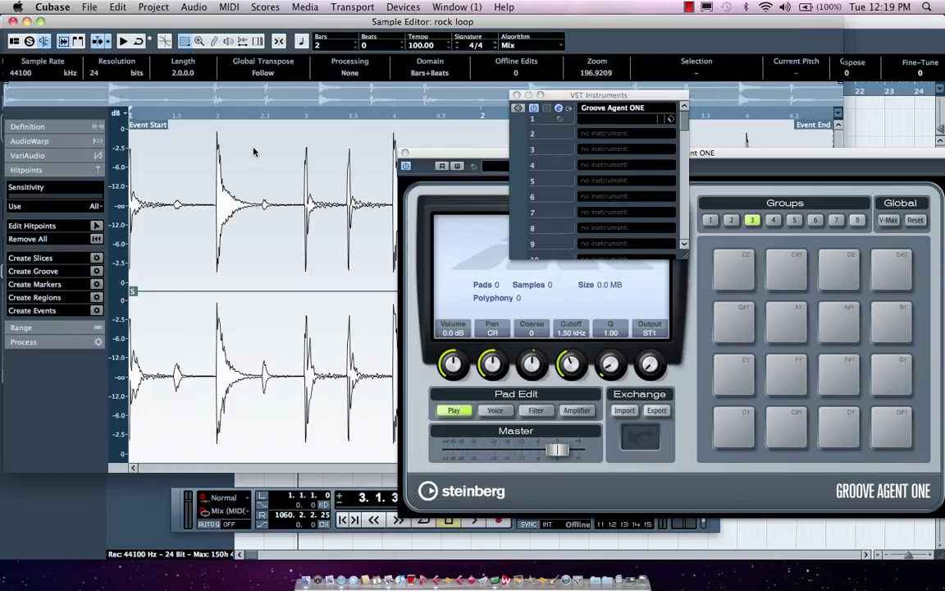
left_click(66, 155)
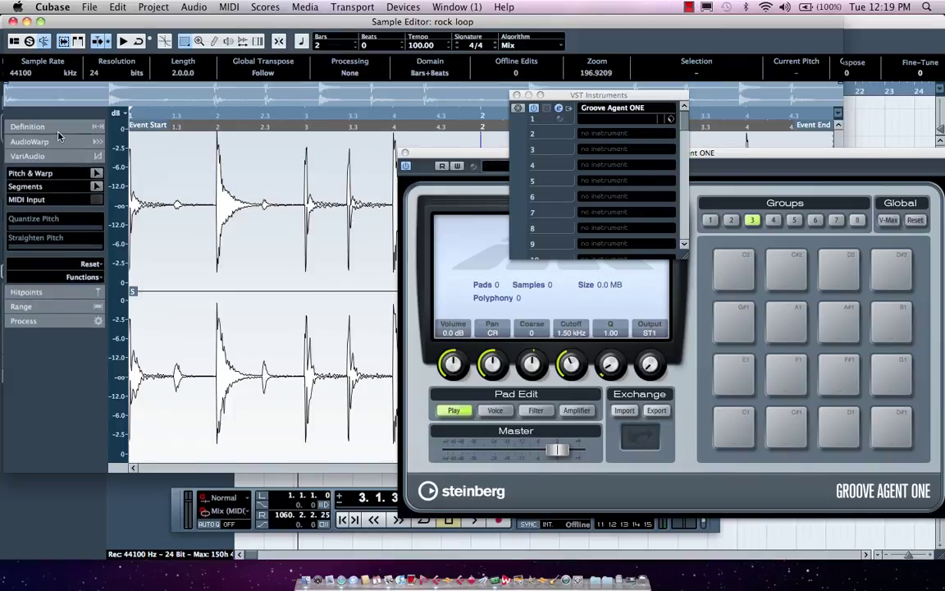
left_click(52, 126)
left_click(53, 246)
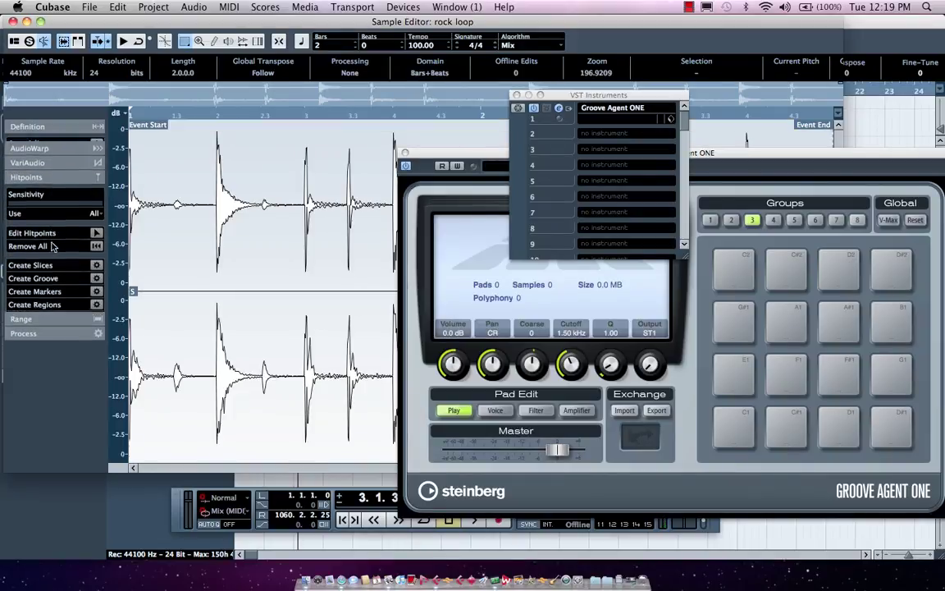
left_click(15, 197)
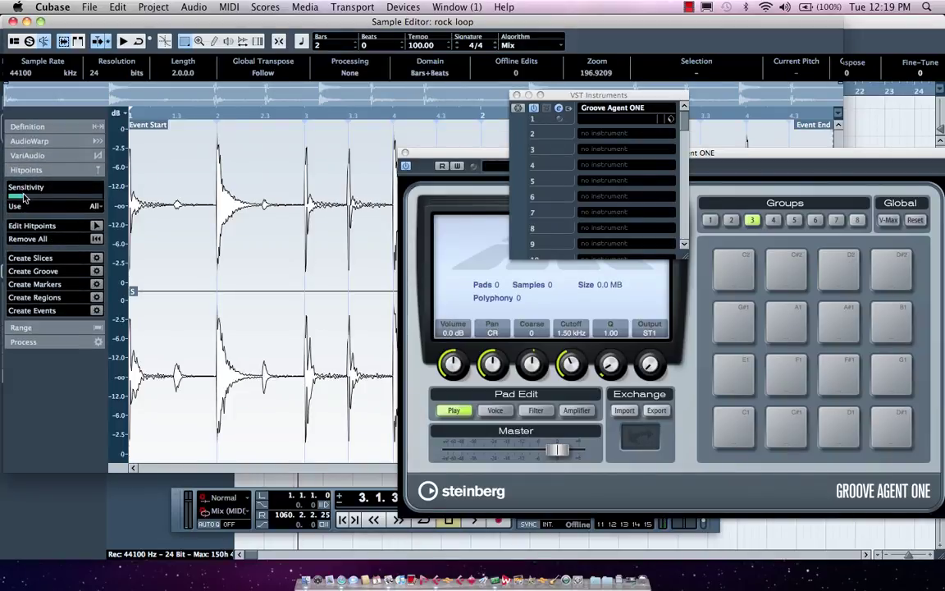
Clear the floating instrument windows off the waveform and create slices from the rock loop's hitpoints
left_click(517, 95)
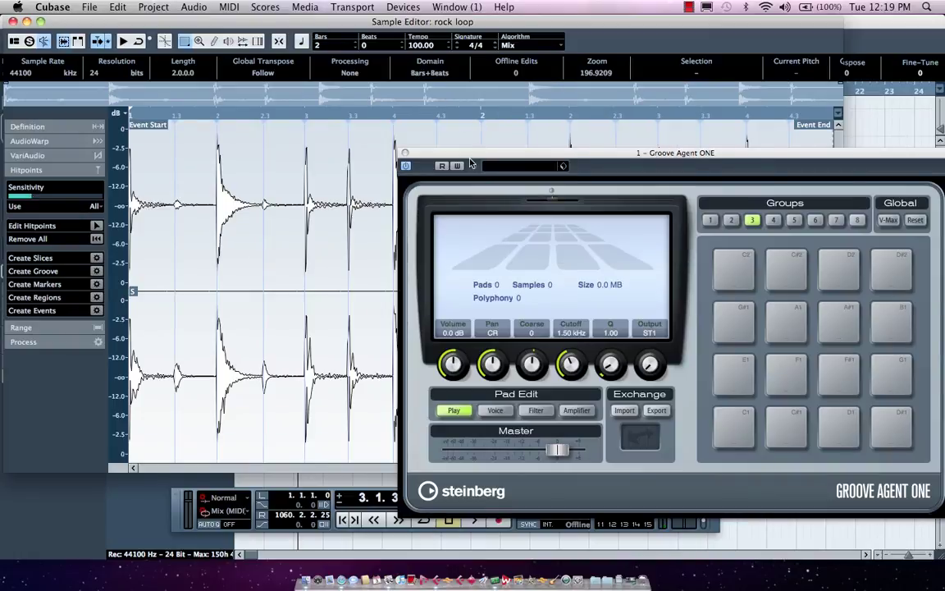
left_click_drag(472, 163, 492, 322)
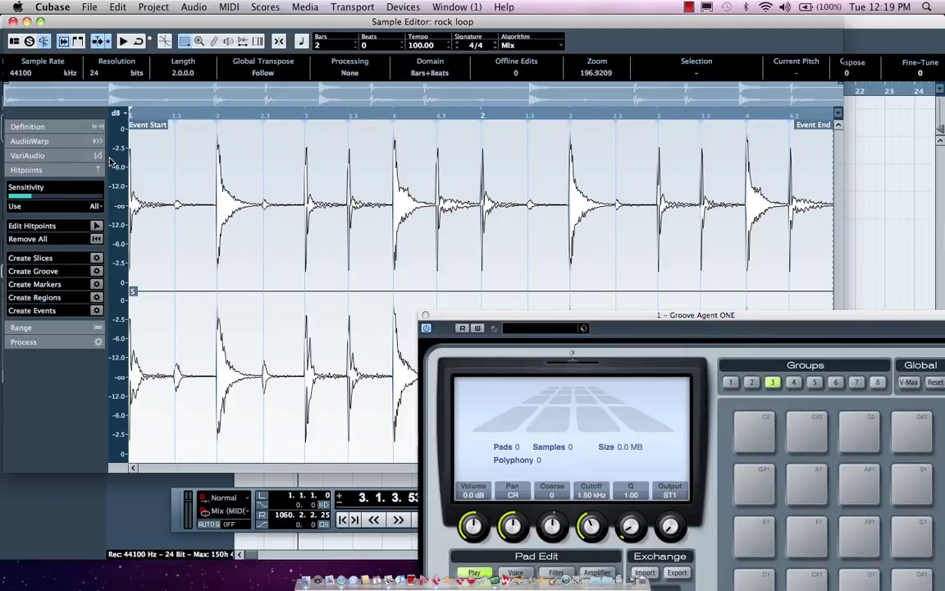
left_click(96, 257)
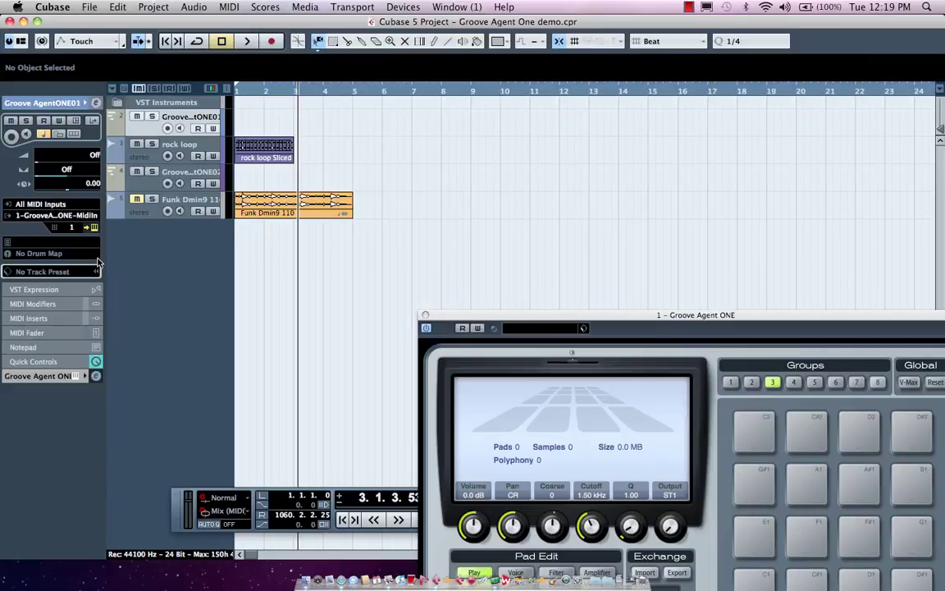
Examine the individual slices of rock loop Sliced in the Audio Part Editor, then return to the project
left_click_drag(503, 316, 439, 104)
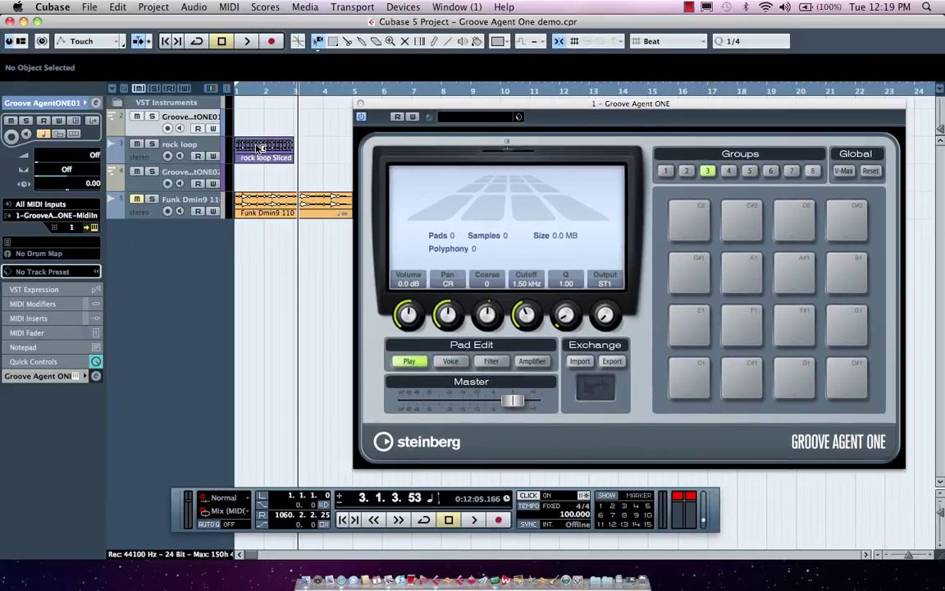
right_click(262, 122)
left_click(262, 123)
right_click(262, 122)
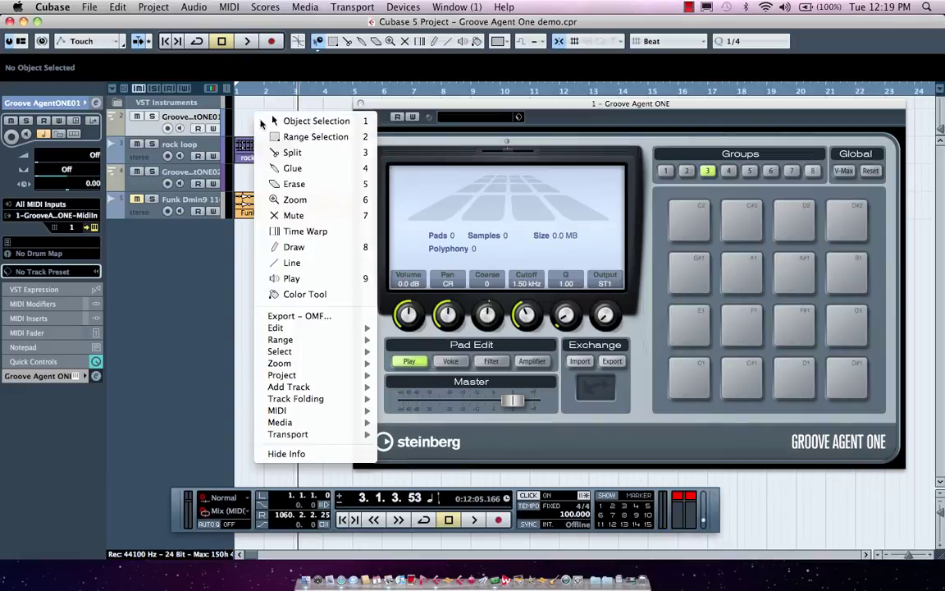
left_click(262, 122)
double_click(258, 148)
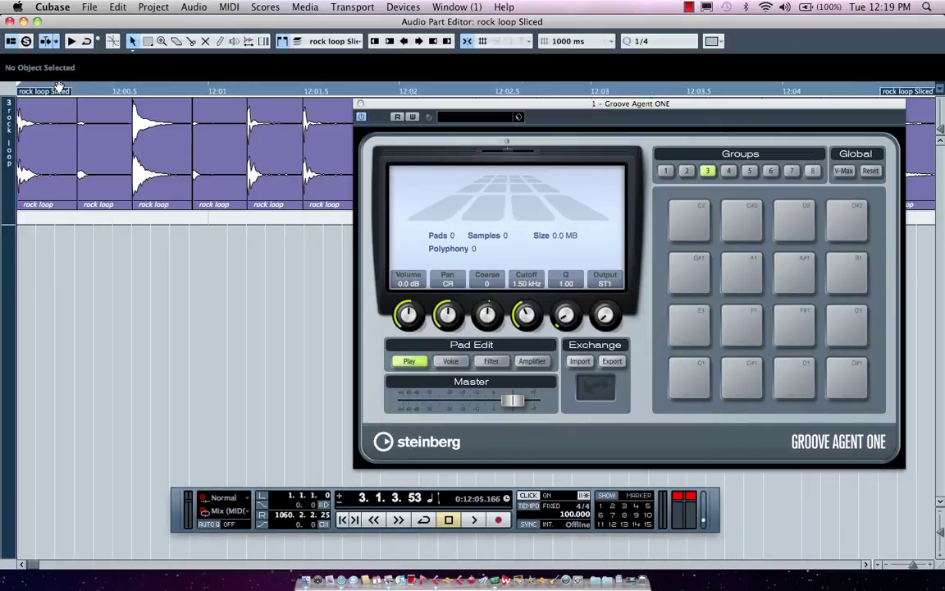
left_click(9, 22)
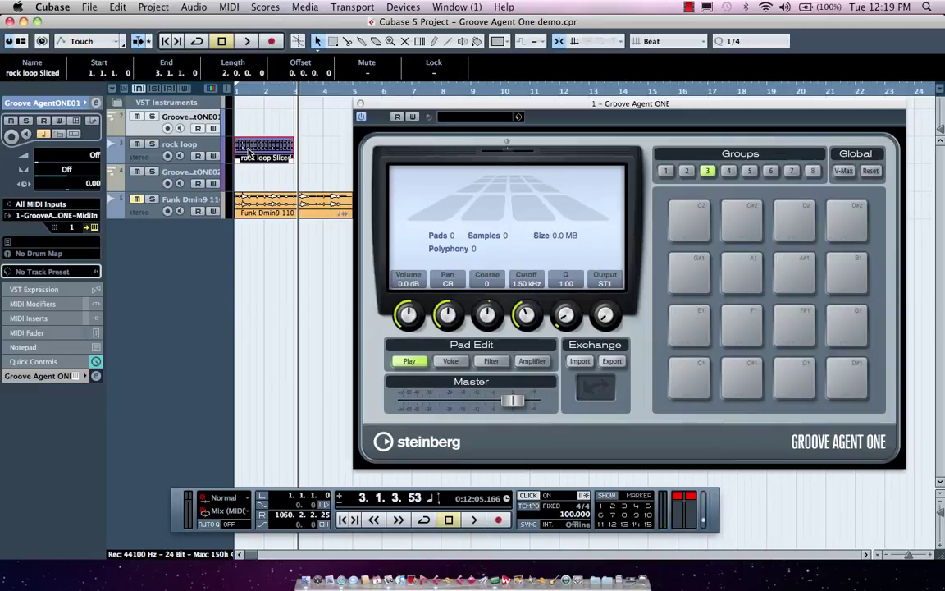
Map rock loop Sliced across the group 3 pads starting at C1, and audition several pads in the two lowest rows
left_click_drag(249, 151, 693, 374)
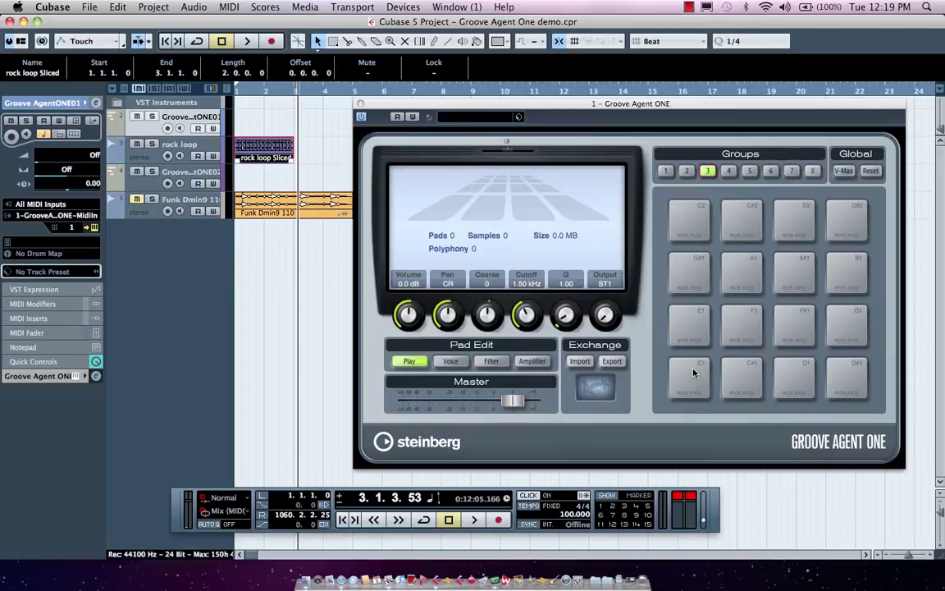
left_click(692, 374)
left_click(742, 375)
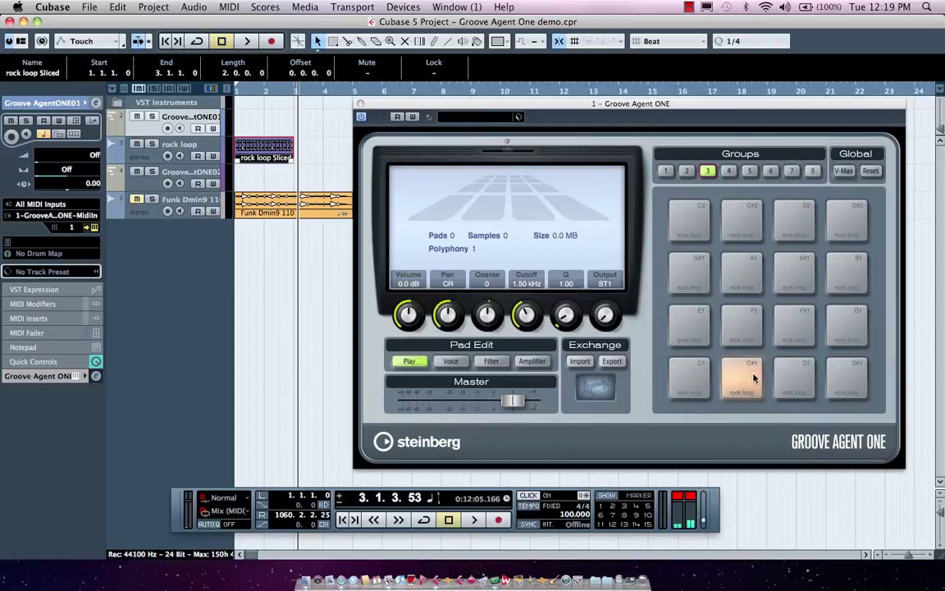
left_click(793, 375)
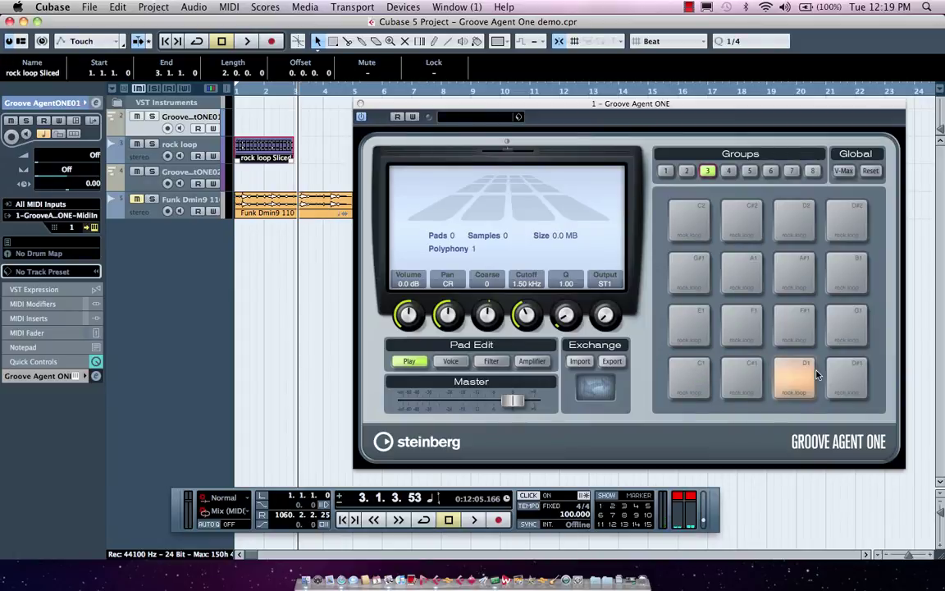
left_click(695, 326)
left_click(741, 321)
left_click(796, 317)
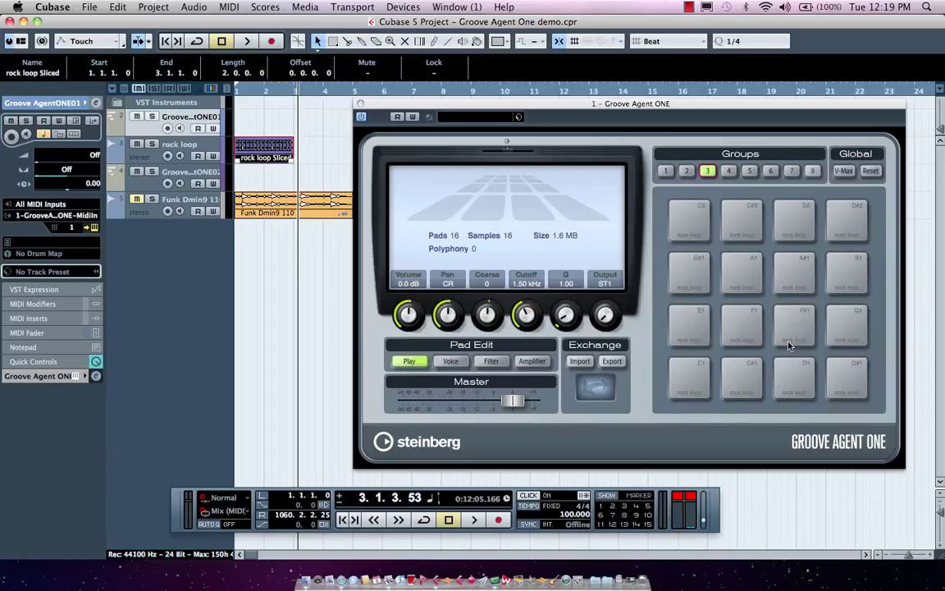
left_click(798, 368)
Place Groove Agent ONE's exported MIDI part on its track at bar 3, and play the arrangement from bar 1 past bar 5
left_click_drag(592, 394, 297, 136)
left_click_drag(430, 107, 483, 154)
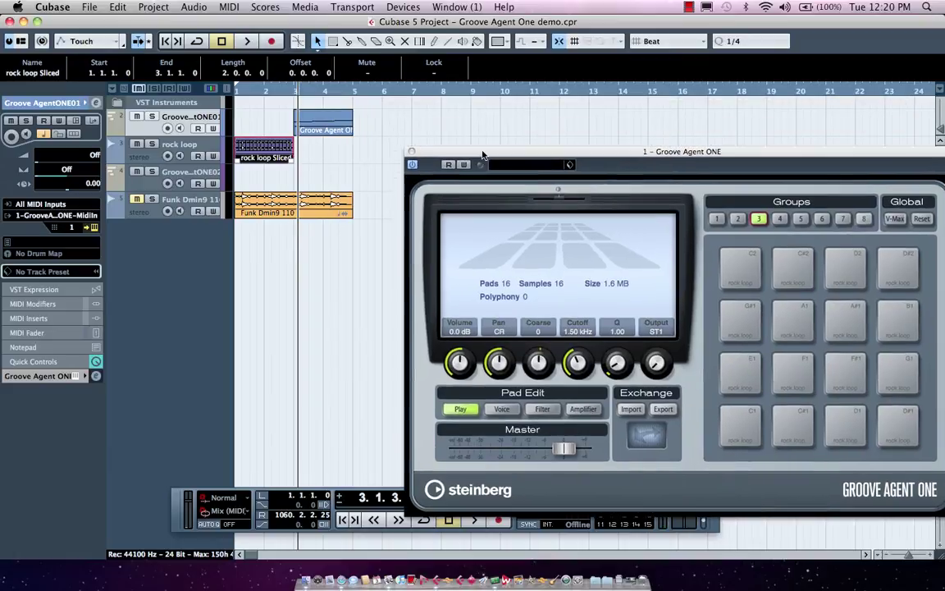
left_click_drag(238, 87, 198, 86)
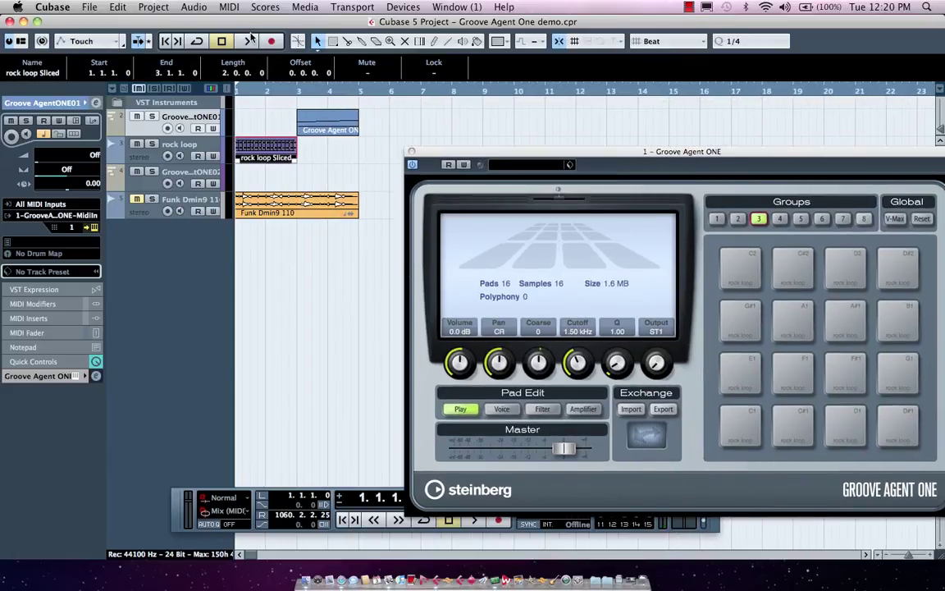
key("space")
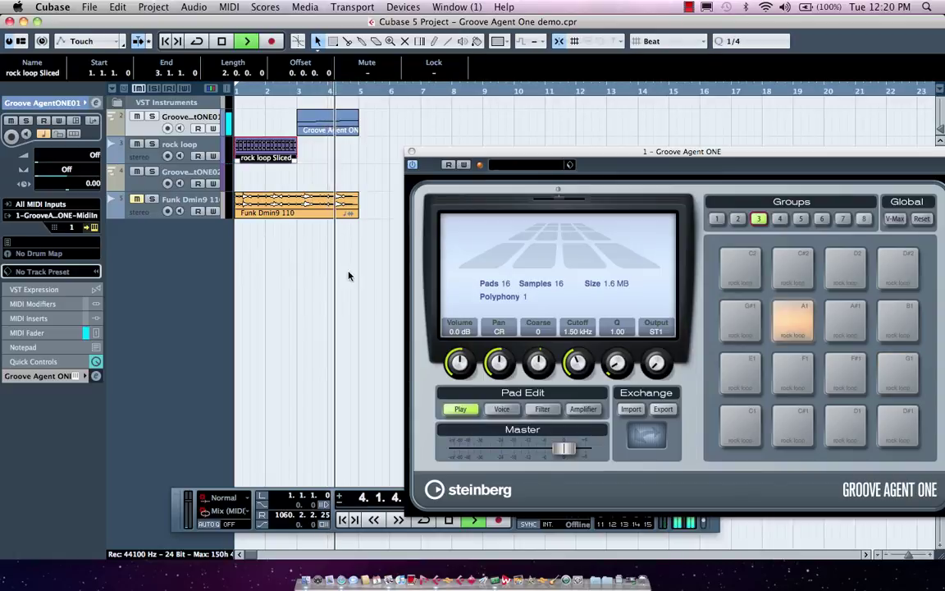
left_click(449, 522)
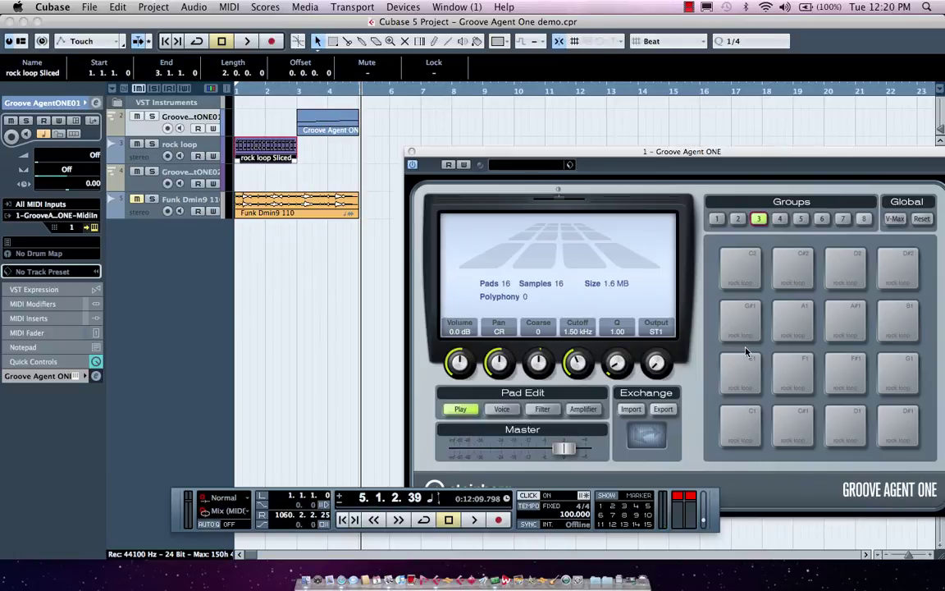
Repeat the Groove Agent ONE MIDI part three times up to bar 11, and select the copy at bar 5
left_click(324, 120)
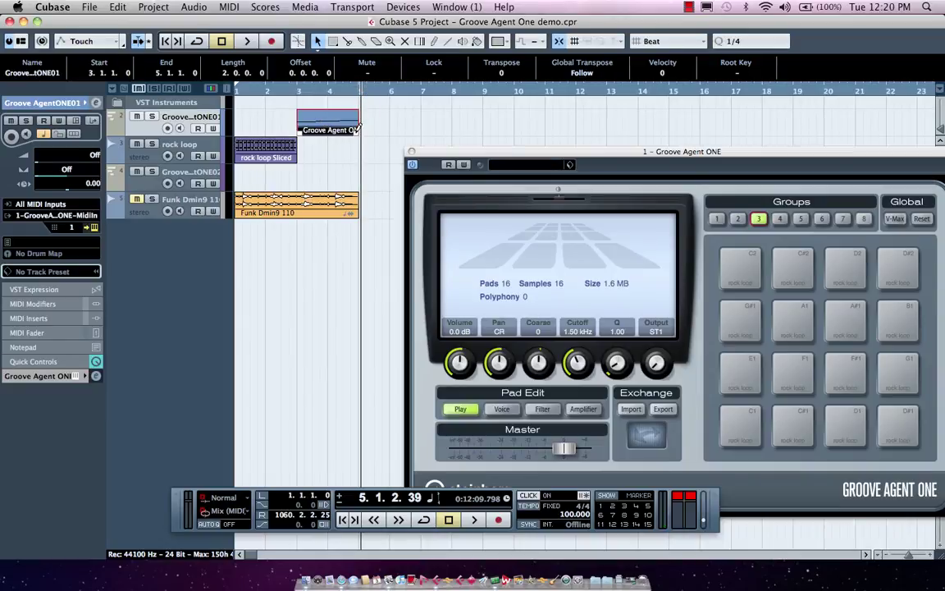
left_click_drag(353, 129, 480, 130)
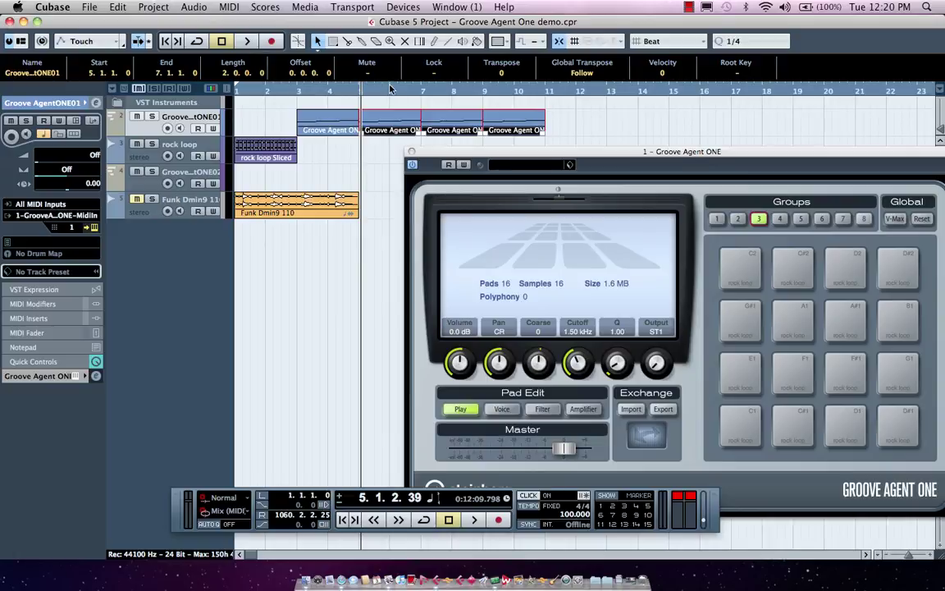
left_click(389, 124)
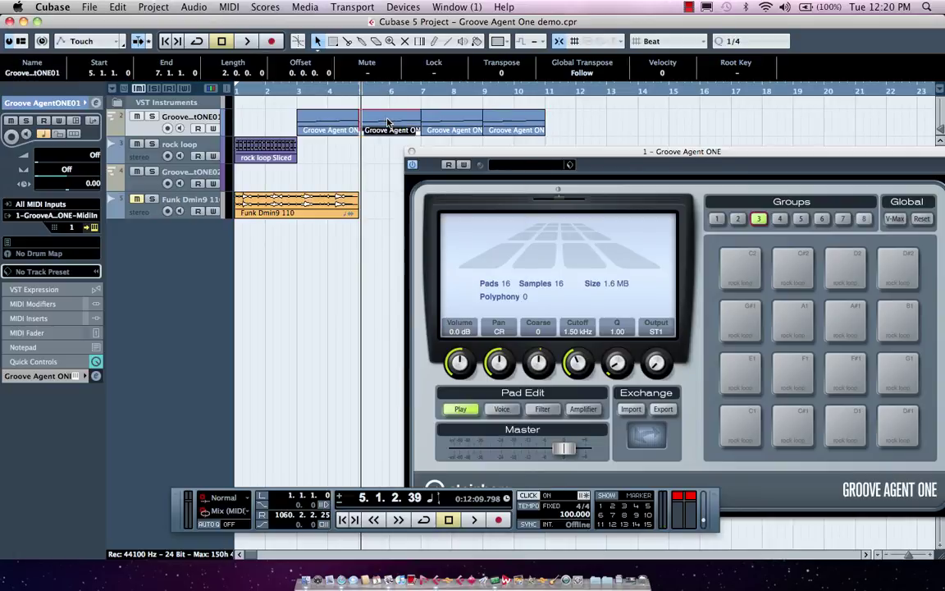
Reverse the notes of the Groove Agent ONE MIDI part at bar 5
right_click(389, 123)
mouse_move(427, 444)
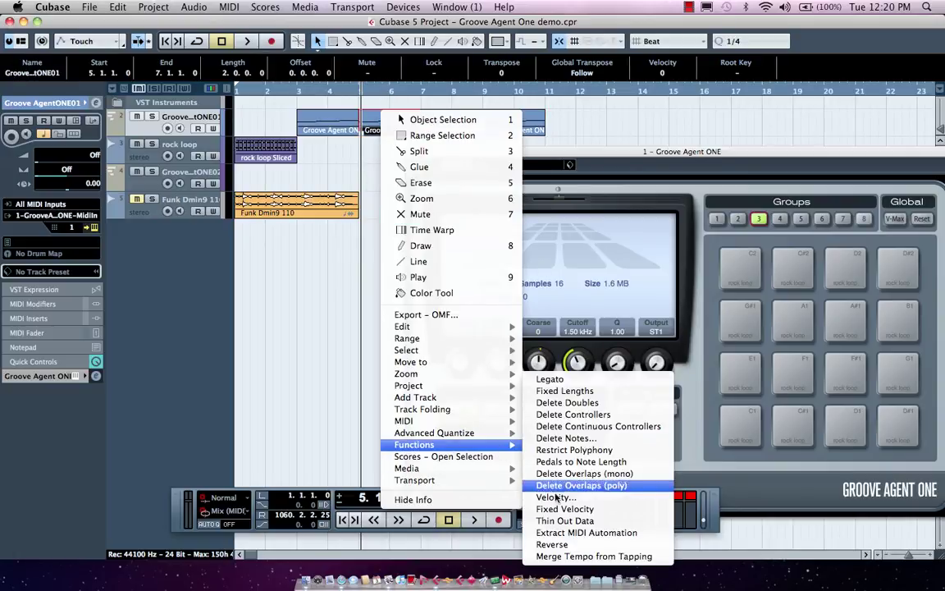
left_click(551, 544)
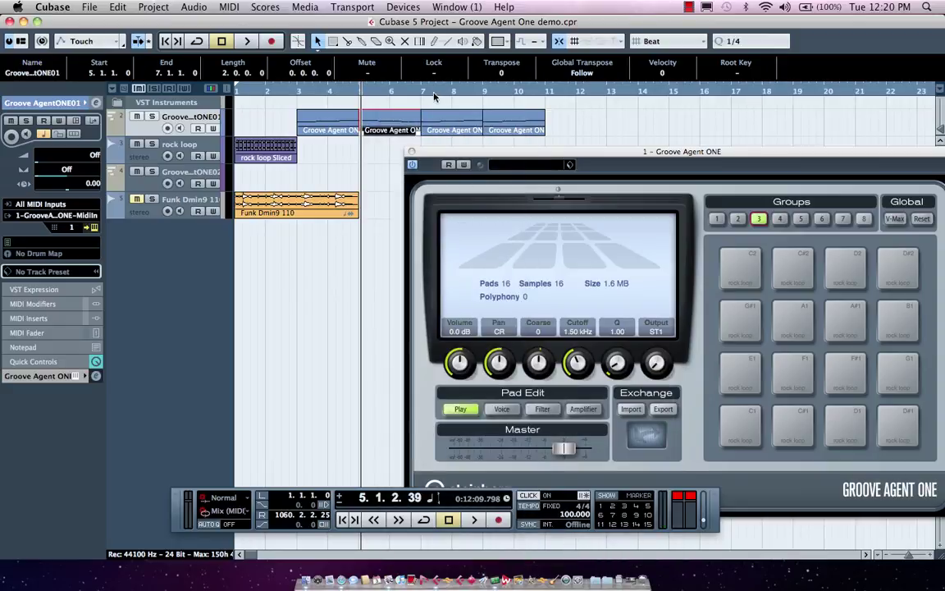
Open the Groove Agent ONE part at bar 7 in the Key Editor, and change its first note to D1 and its third note to C1
double_click(447, 124)
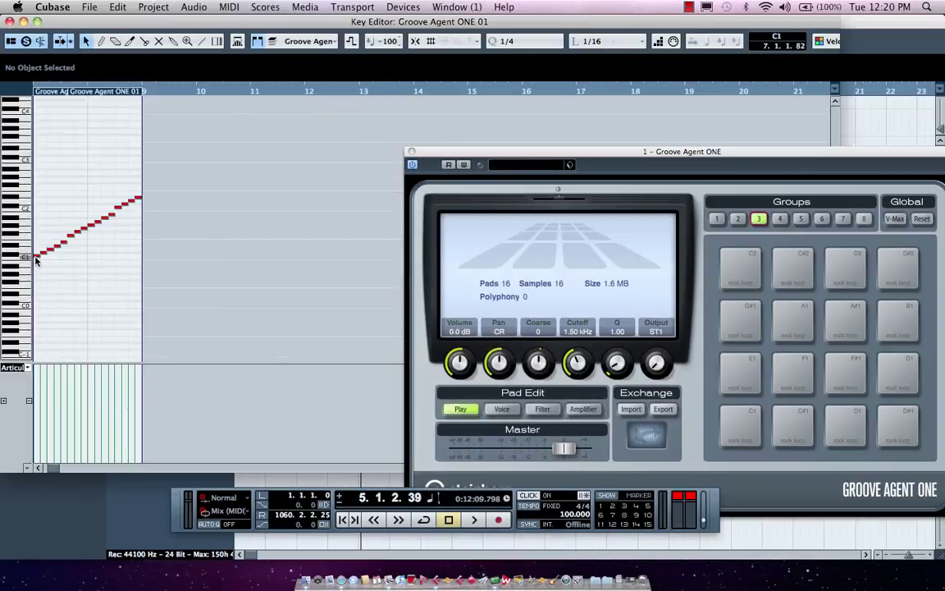
left_click(36, 258)
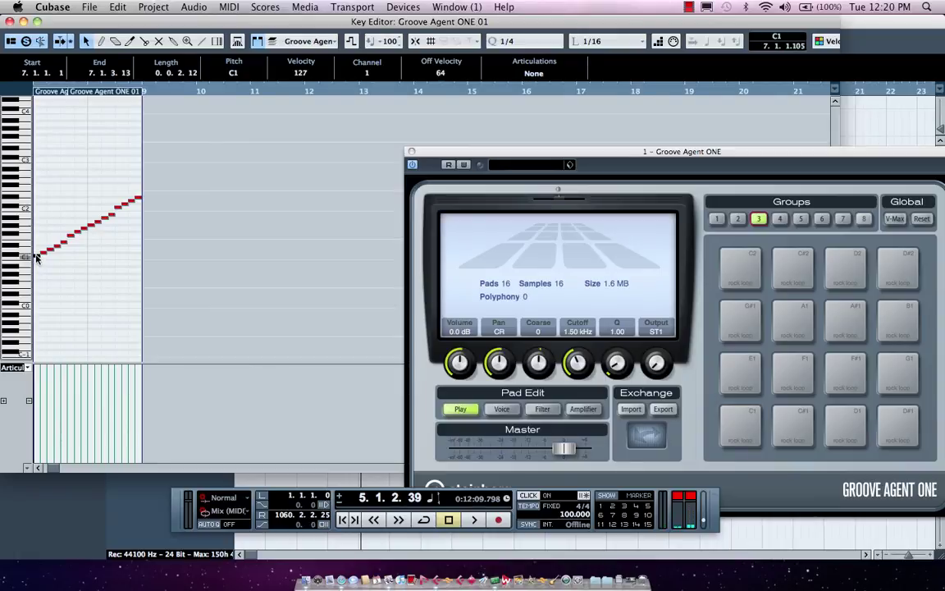
key("Up")
key("Up")
key("Right")
key("Right")
key("Down")
key("Down")
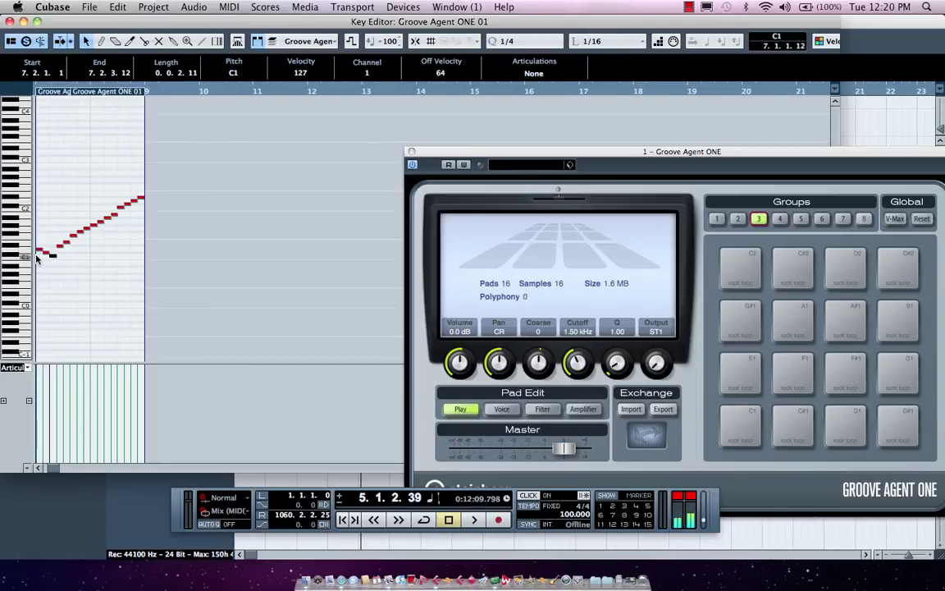
Lower the fifth note of the bar 7 part to D1, the seventh to E1 and the ninth to F#1
key("Right")
key("Right")
key("Right")
key("Right")
key("Right")
key("Right")
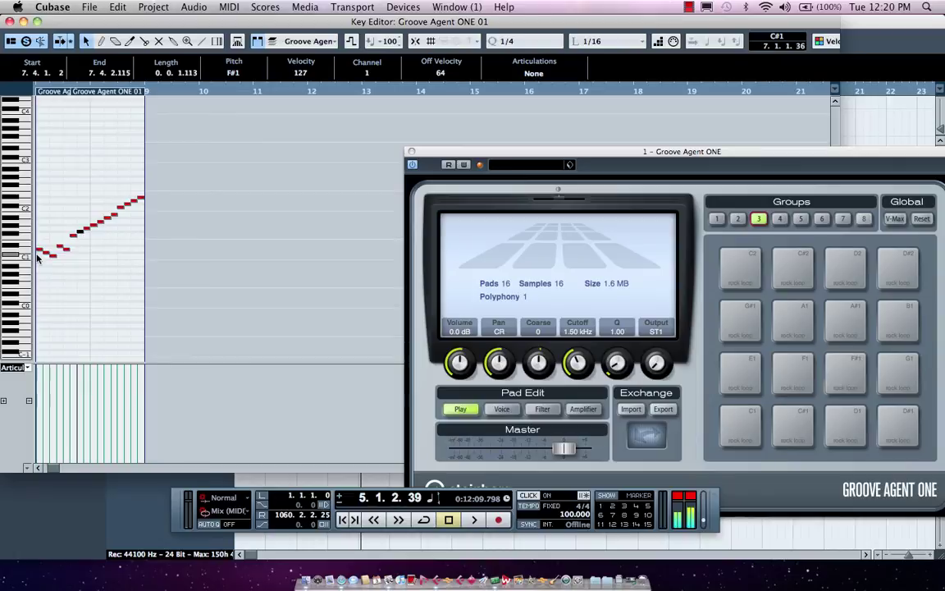
key("Right")
key("Right")
key("Right")
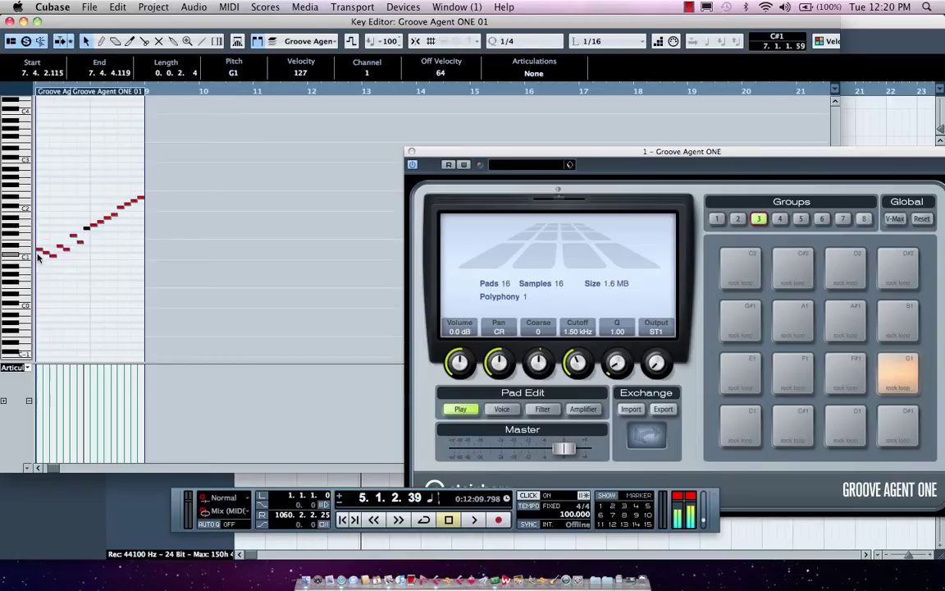
key("Right")
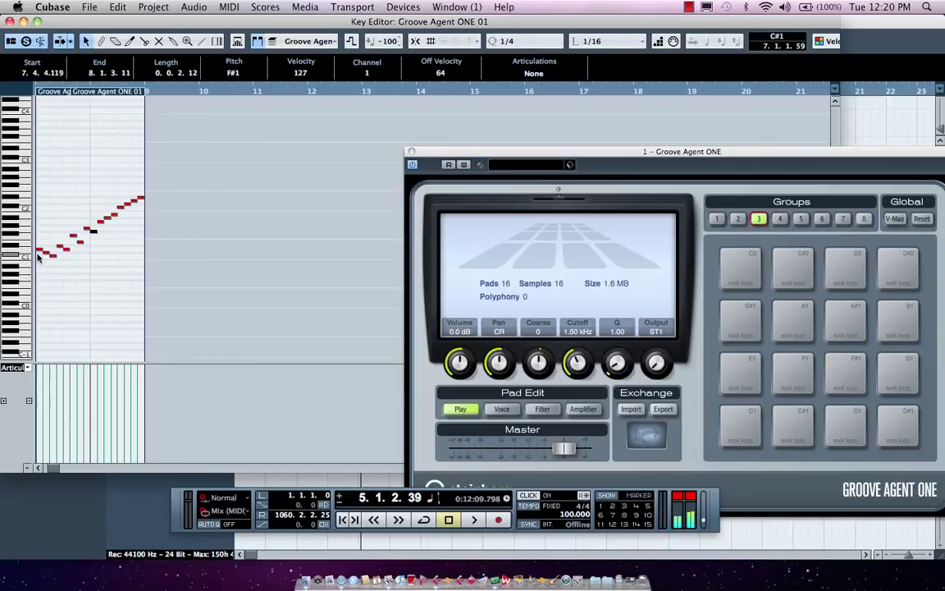
Lower the tenth note of the bar 7 part to G1, and the twelfth and fourteenth notes to A#1
key("Right")
key("Right")
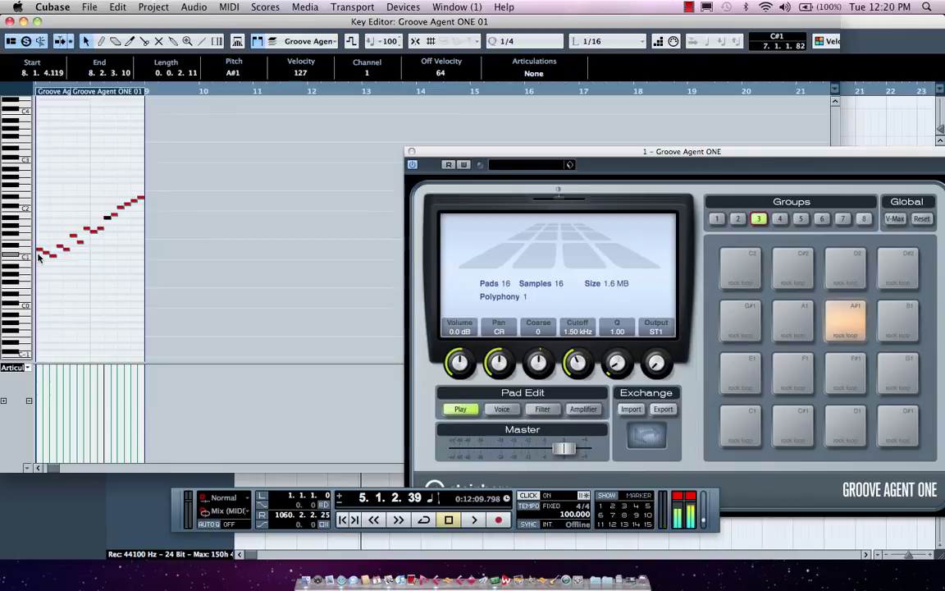
key("Right")
key("Right")
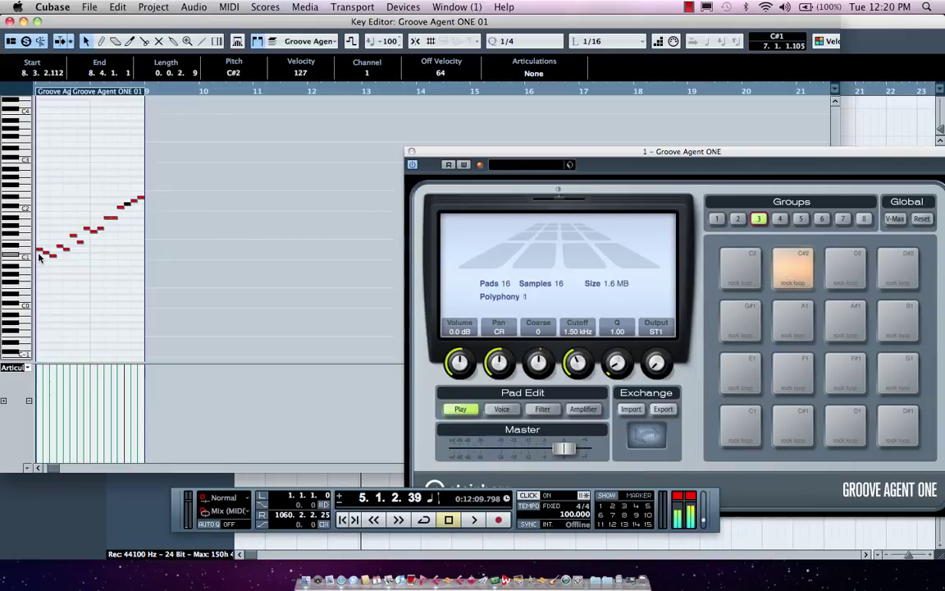
key("Down")
key("Down")
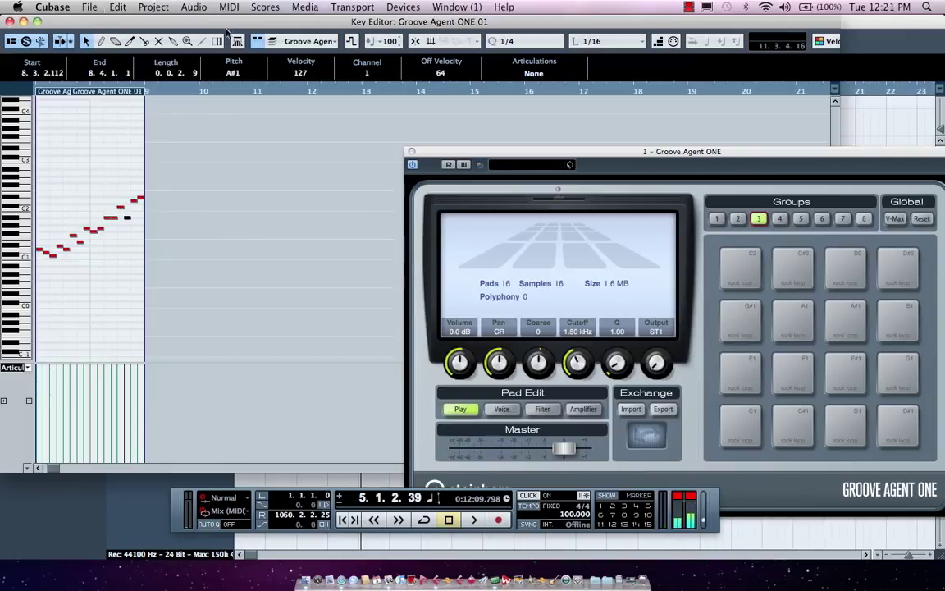
Close the Key Editor and play the arrangement from bar 1 until just past bar 11
left_click(11, 23)
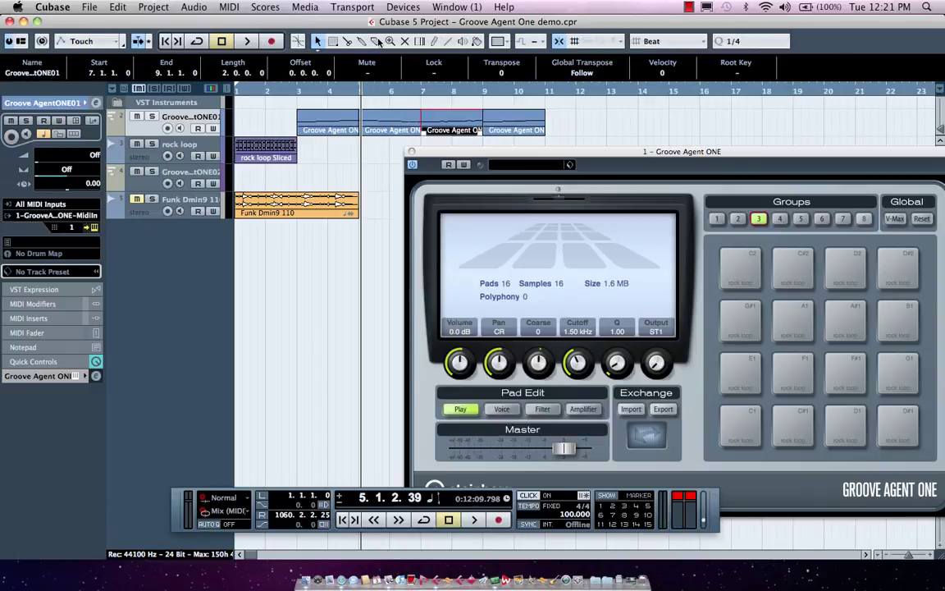
left_click_drag(248, 87, 212, 90)
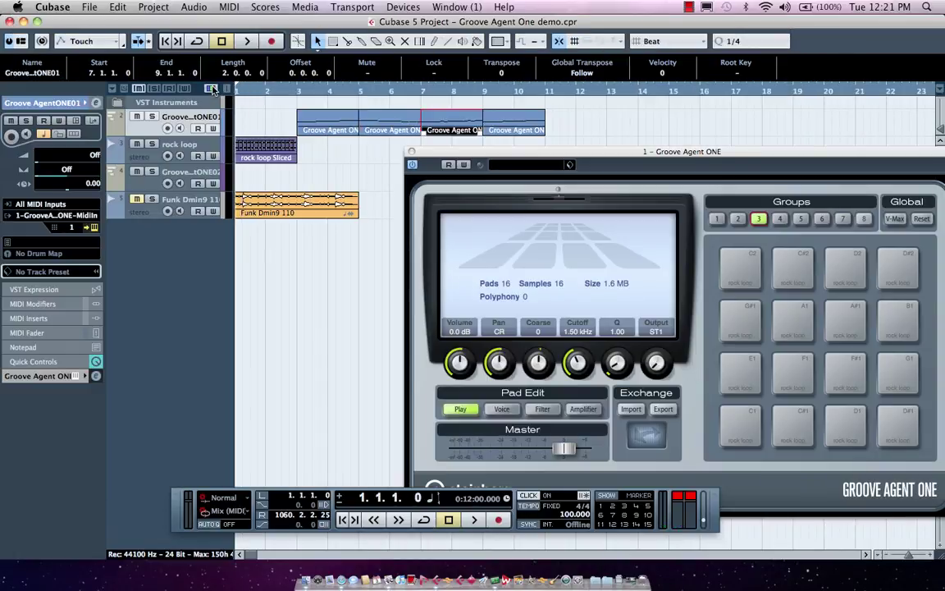
key("space")
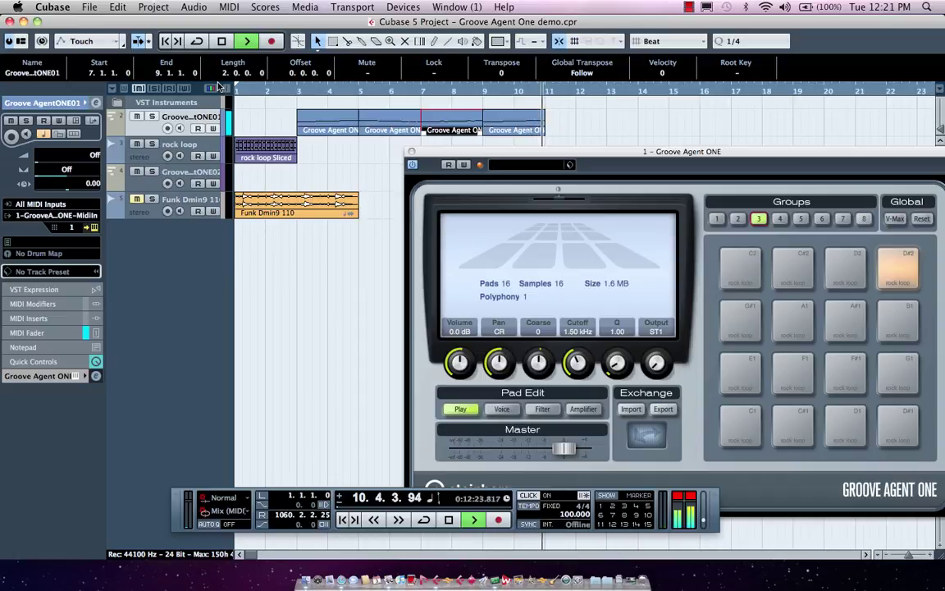
key("space")
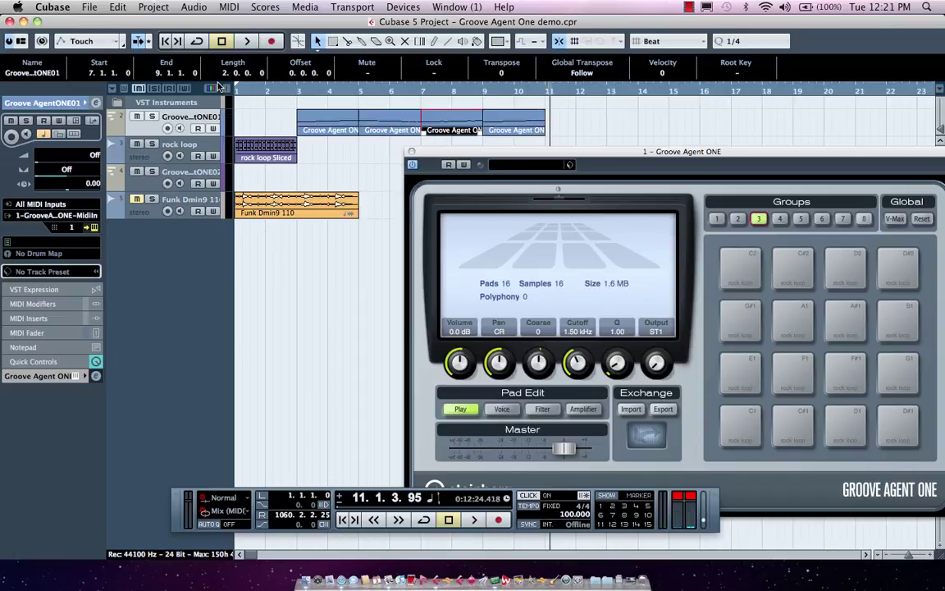